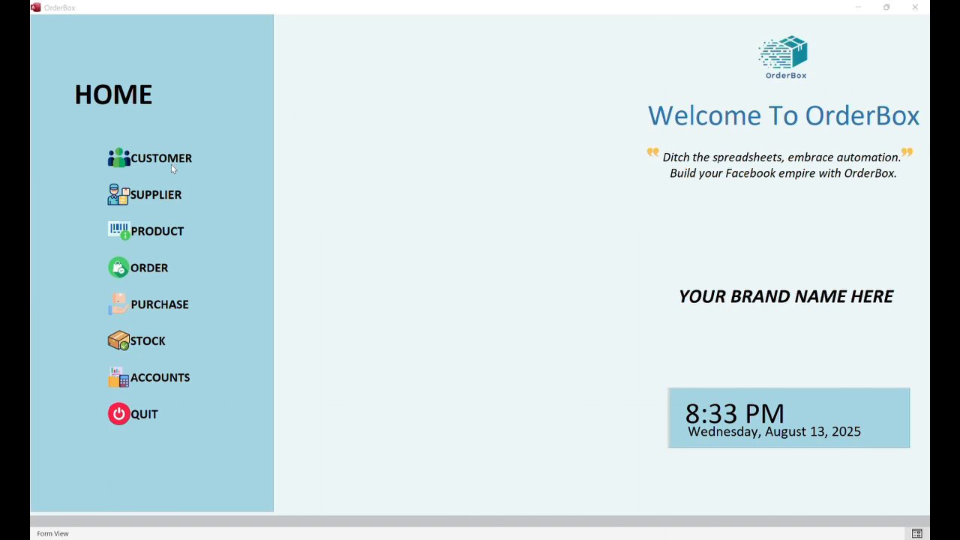
# Open the customer form, browse back and forth through existing customers, then start a blank record
pyautogui.click(158, 159)
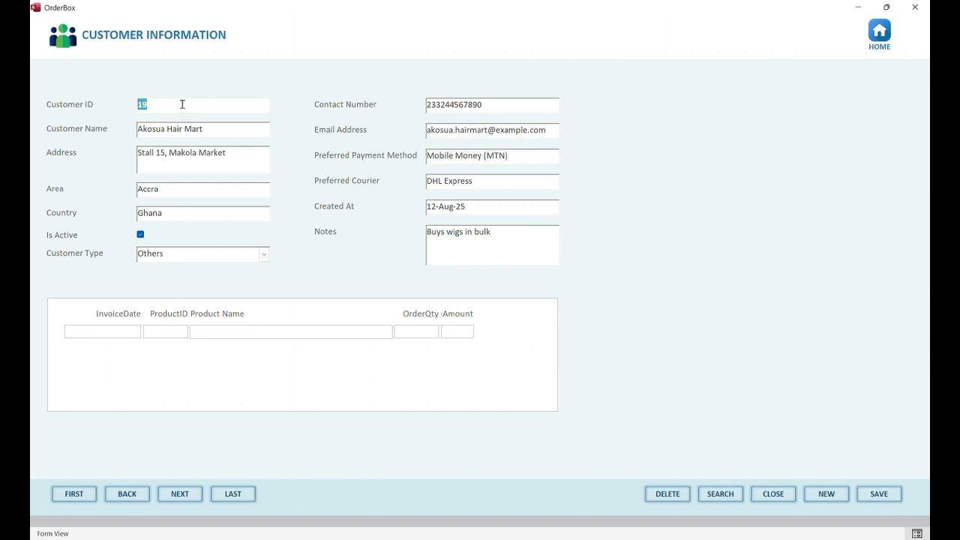
pyautogui.click(176, 495)
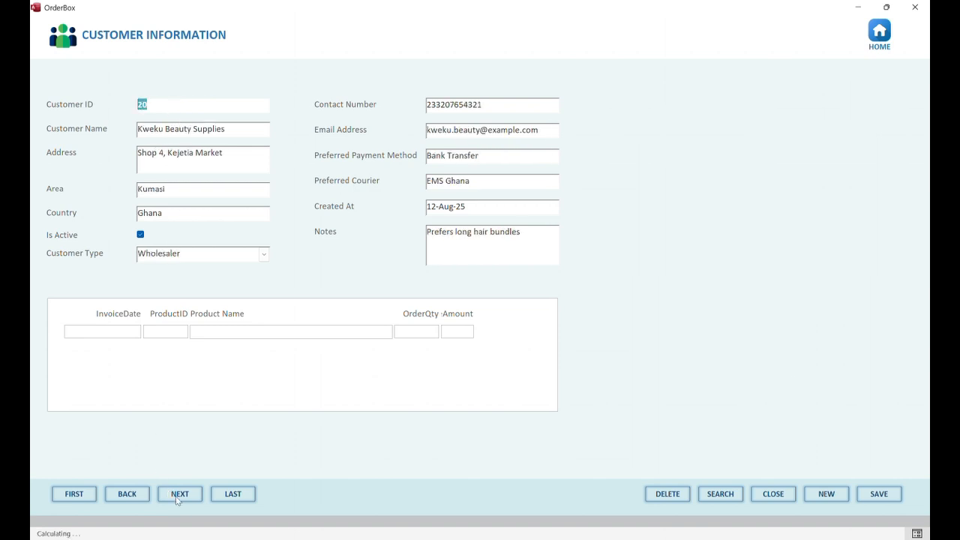
pyautogui.click(176, 495)
pyautogui.click(176, 495)
pyautogui.click(127, 492)
pyautogui.click(128, 491)
pyautogui.click(177, 494)
pyautogui.click(177, 494)
pyautogui.click(178, 494)
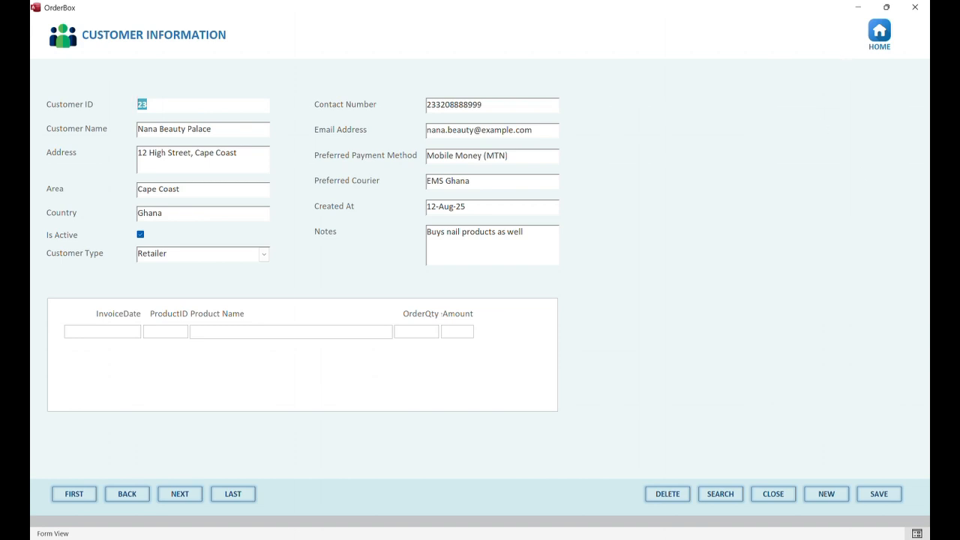
pyautogui.click(827, 494)
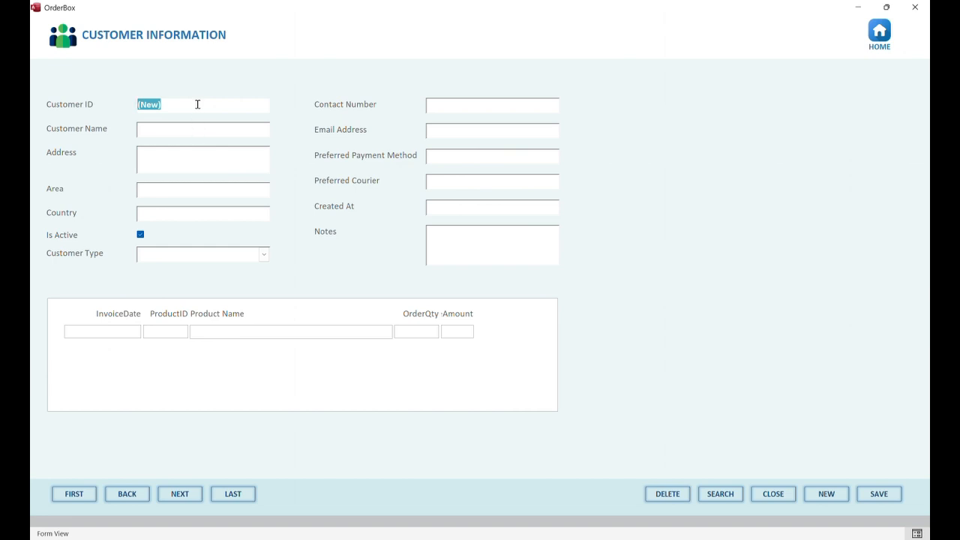
# Enter customer name 'Adwoa Beauty Supplies', area Accra and country Ghana
pyautogui.click(176, 129)
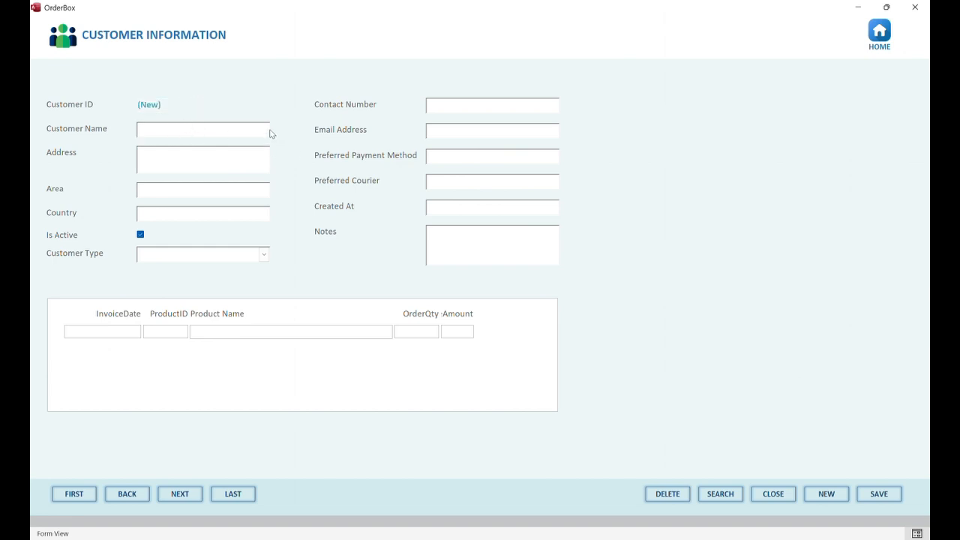
pyautogui.write('Adwoa Beauty Supplies')
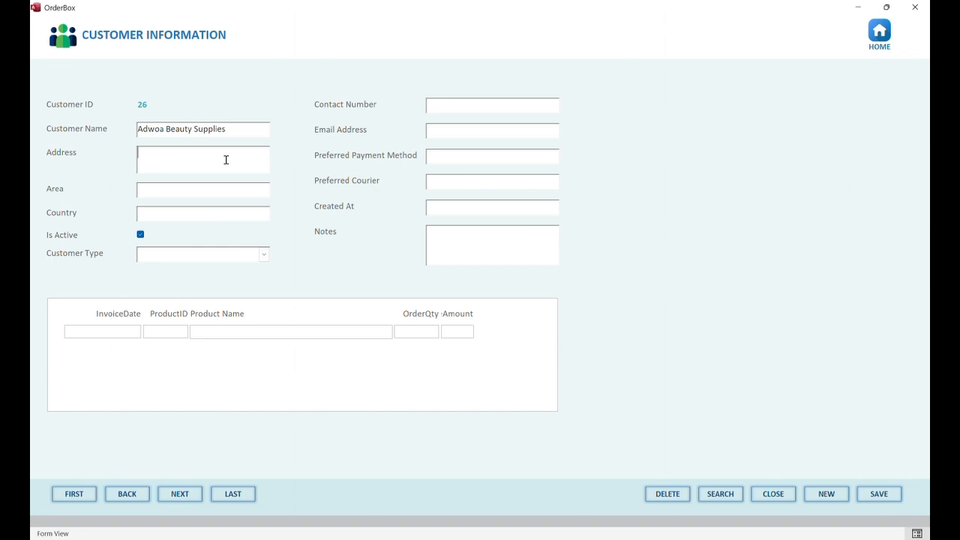
pyautogui.write('Accra Central')
pyautogui.click(197, 195)
pyautogui.write('Accra')
pyautogui.click(191, 213)
pyautogui.write('Ghana')
# Mark the customer as inactive and set Customer Type to Retailer
pyautogui.click(139, 236)
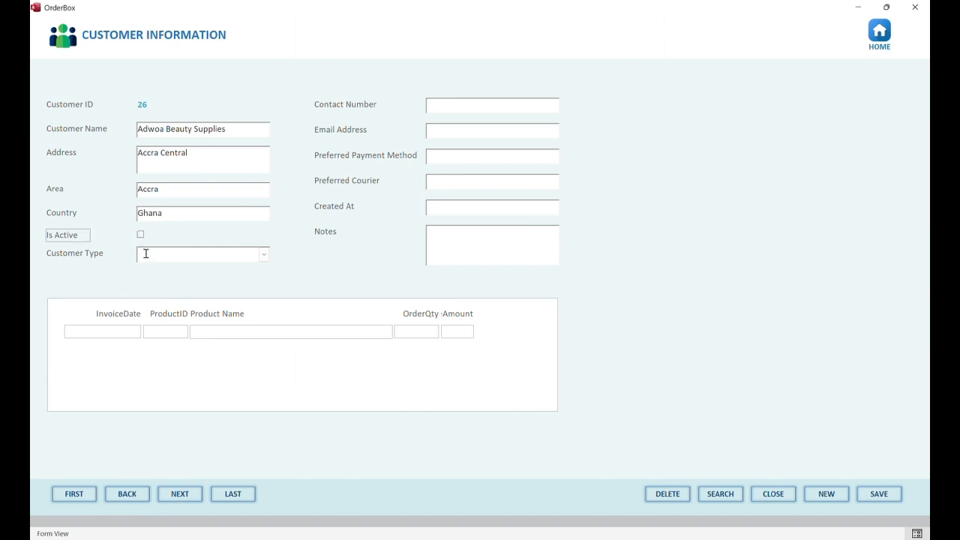
pyautogui.click(263, 255)
pyautogui.click(241, 268)
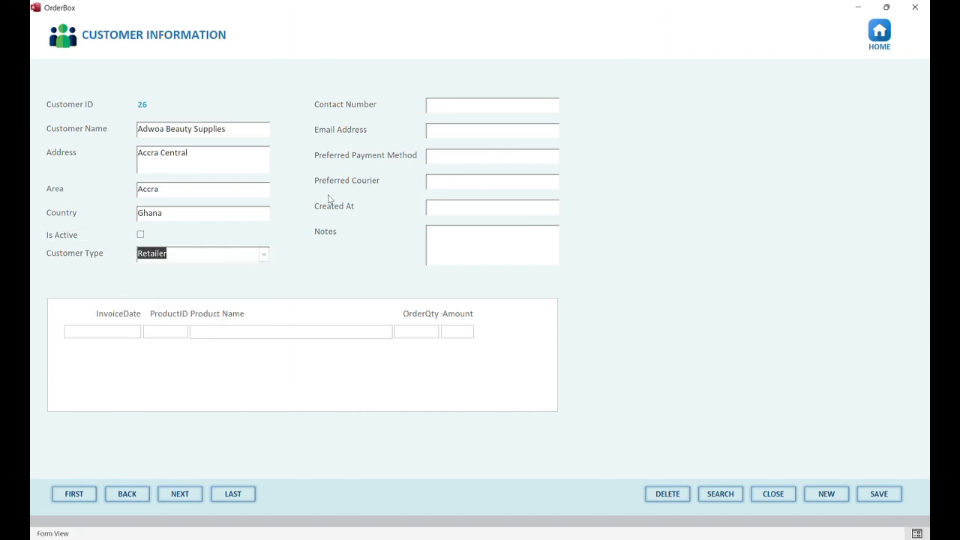
# Fill in the customer's contact number and e-mail address
pyautogui.click(463, 102)
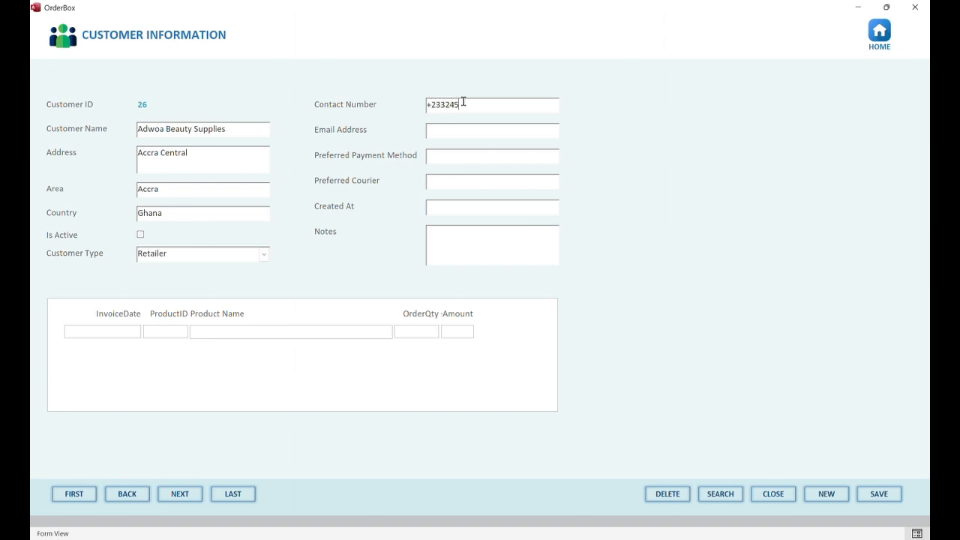
pyautogui.click(463, 133)
pyautogui.write('accf')
pyautogui.press('BackSpace')
pyautogui.write('ra@example')
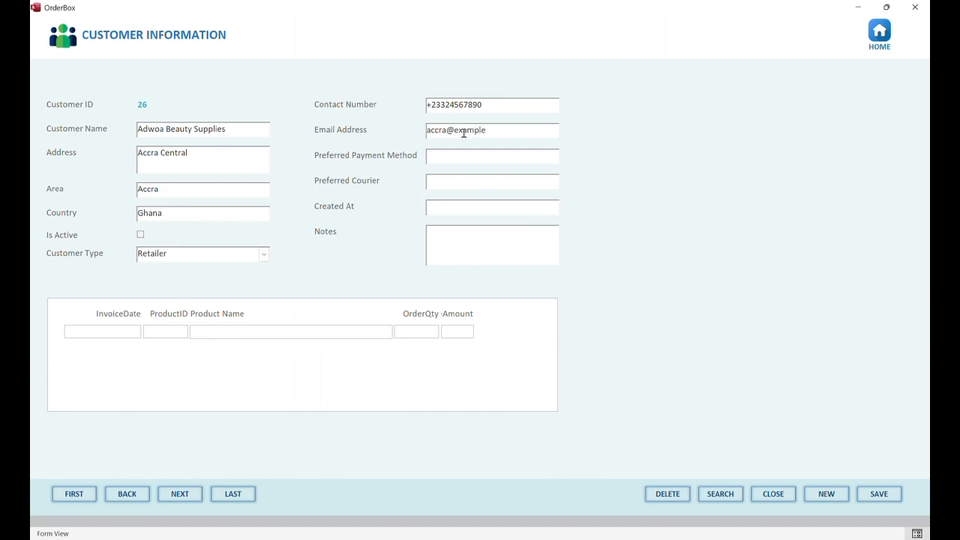
pyautogui.write('.com')
# Set preferred payment method to Mobile Money and preferred courier to DHL Ghana
pyautogui.click(463, 157)
pyautogui.write('Mobile Money')
pyautogui.click(466, 178)
pyautogui.write('DHL Ghana')
# Set Created At to today (13-Aug-25), add the note 'Testing', and save the customer
pyautogui.click(458, 209)
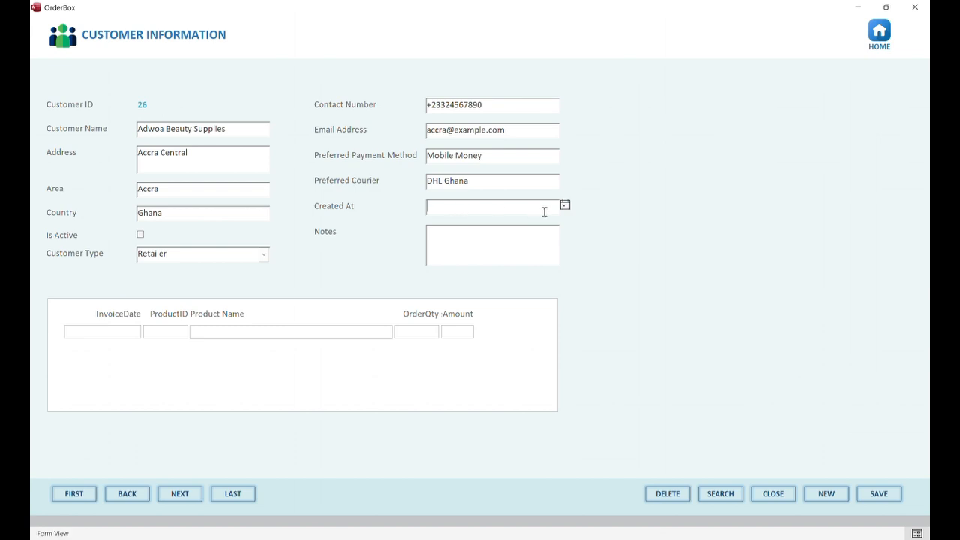
pyautogui.click(564, 206)
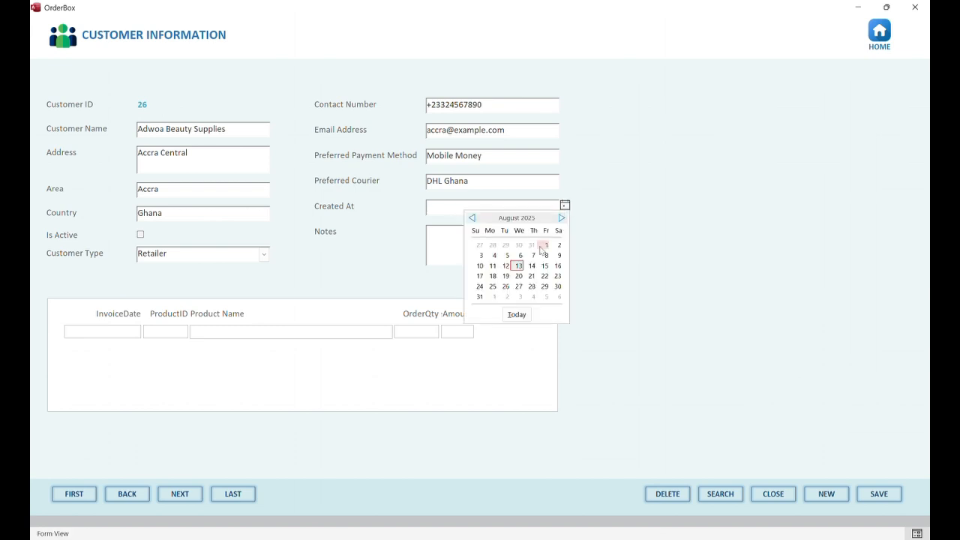
pyautogui.click(517, 314)
pyautogui.click(463, 246)
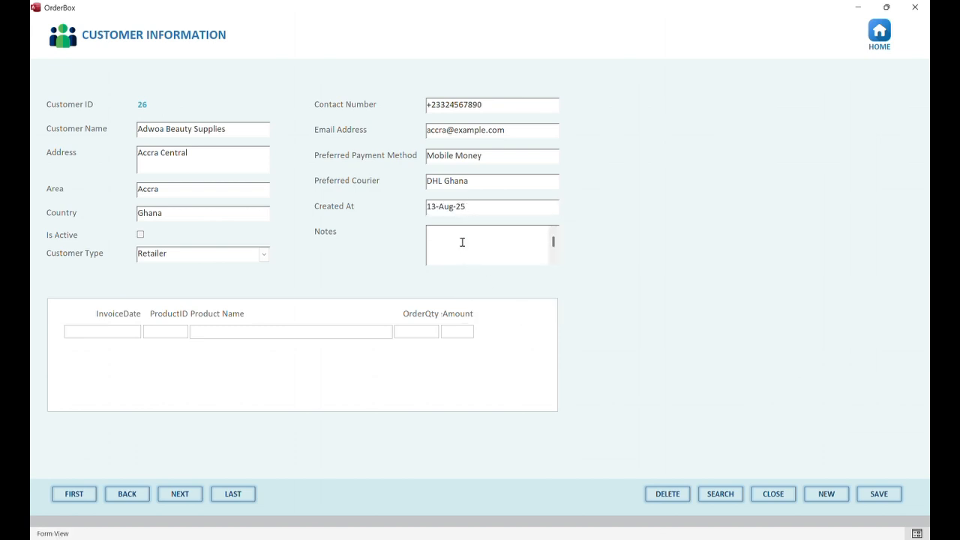
pyautogui.write('Testing')
pyautogui.click(882, 498)
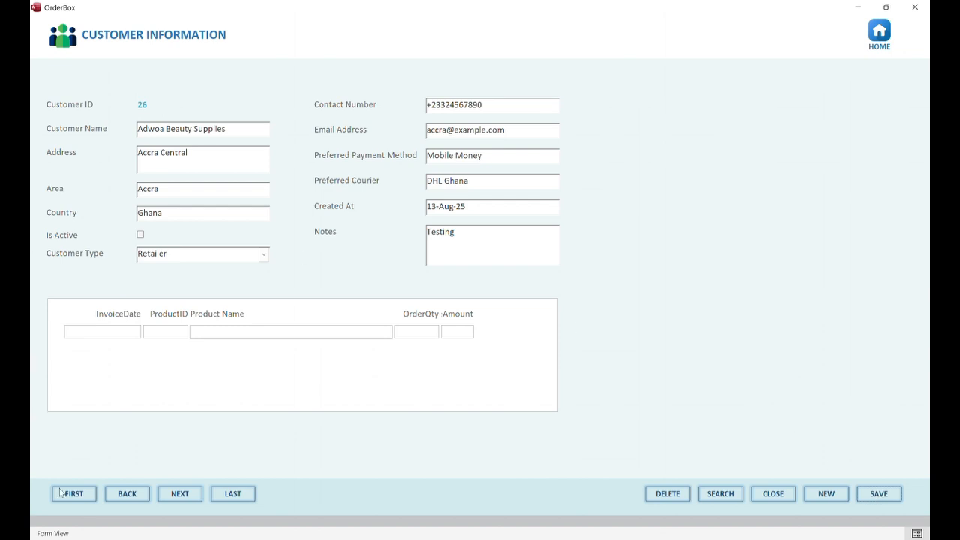
# Step back through earlier customer records and dismiss the can't-go-to-record message
pyautogui.click(146, 496)
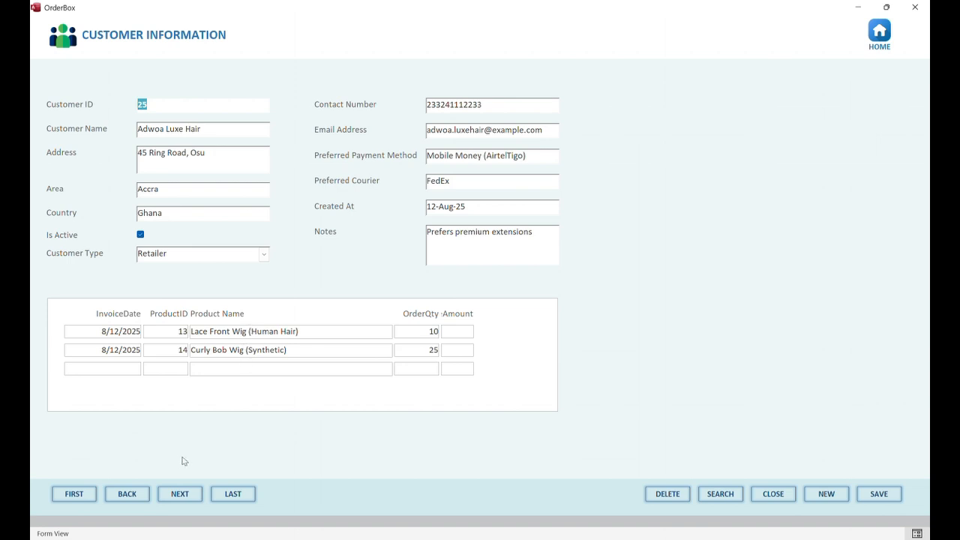
pyautogui.click(129, 495)
pyautogui.click(132, 495)
pyautogui.click(133, 496)
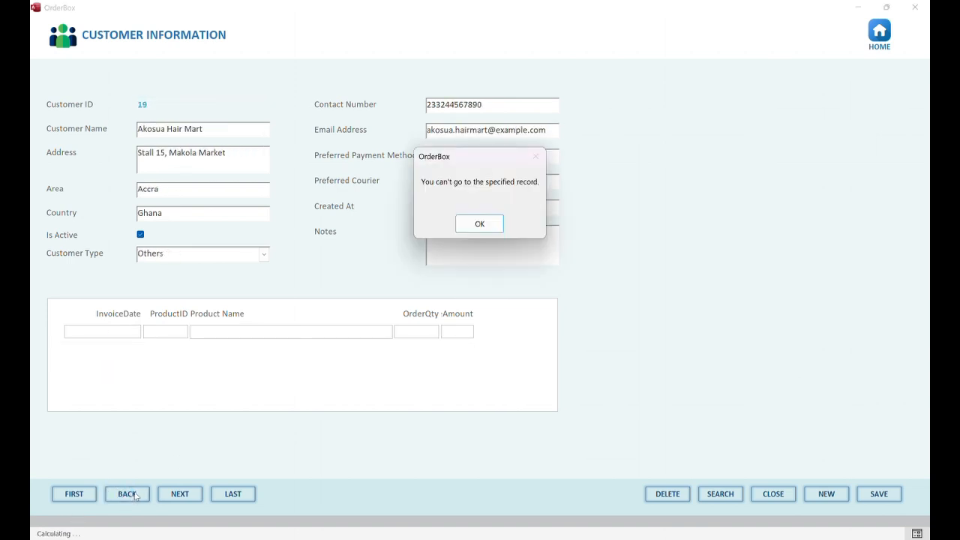
pyautogui.click(477, 225)
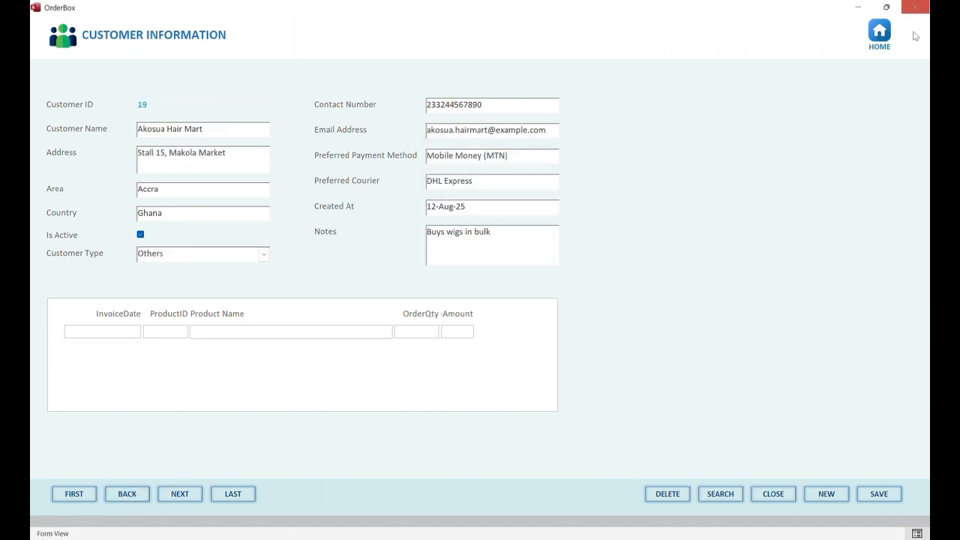
# From home, open the supplier records and page forward to the last one, dismissing the message
pyautogui.click(879, 34)
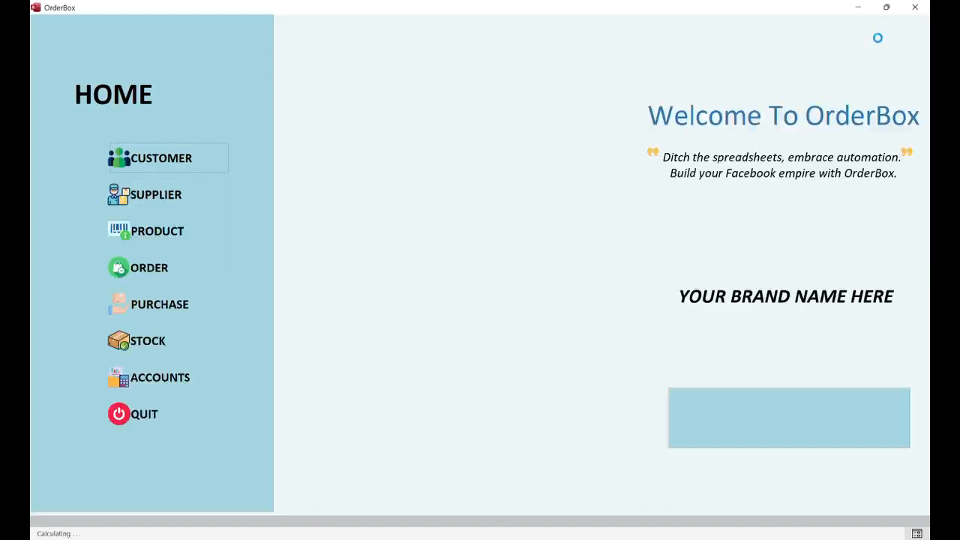
pyautogui.click(150, 197)
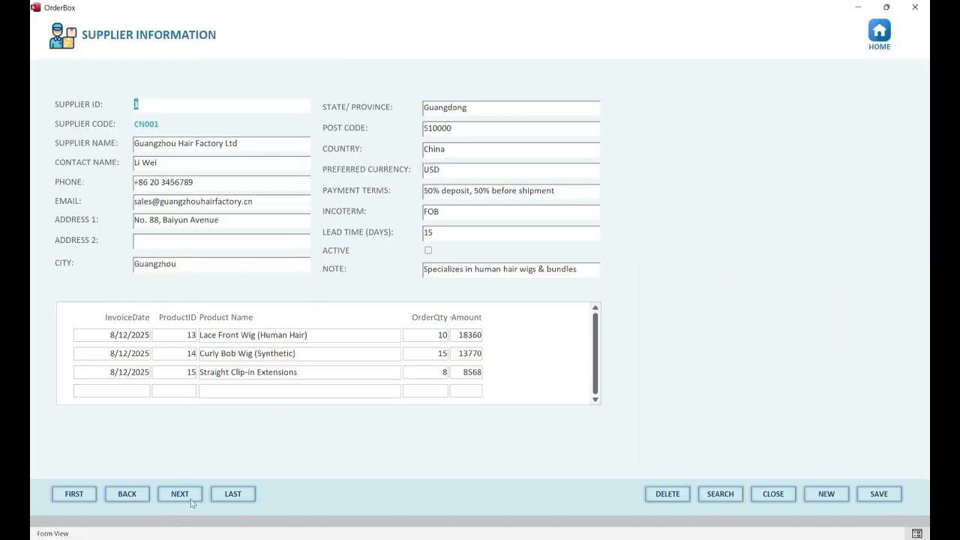
pyautogui.click(188, 496)
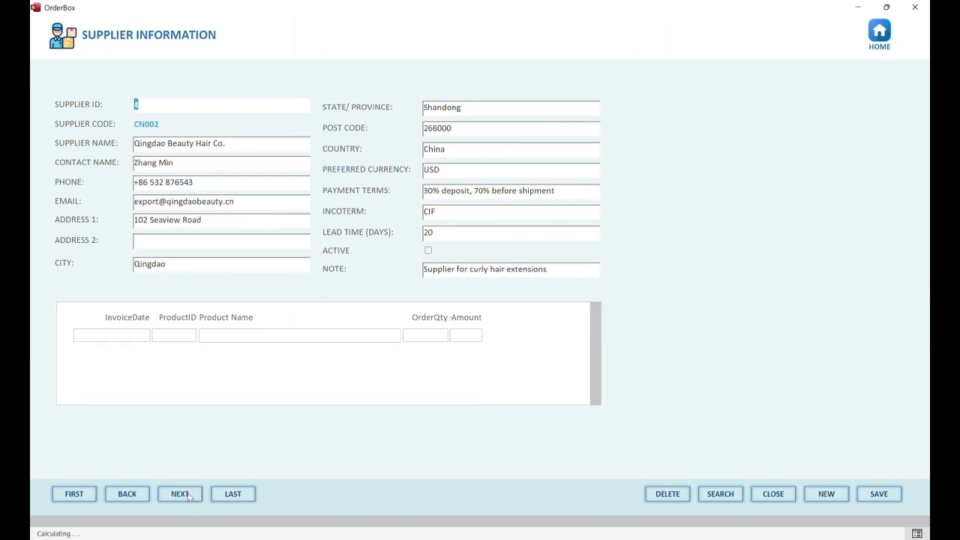
pyautogui.click(180, 495)
pyautogui.click(171, 496)
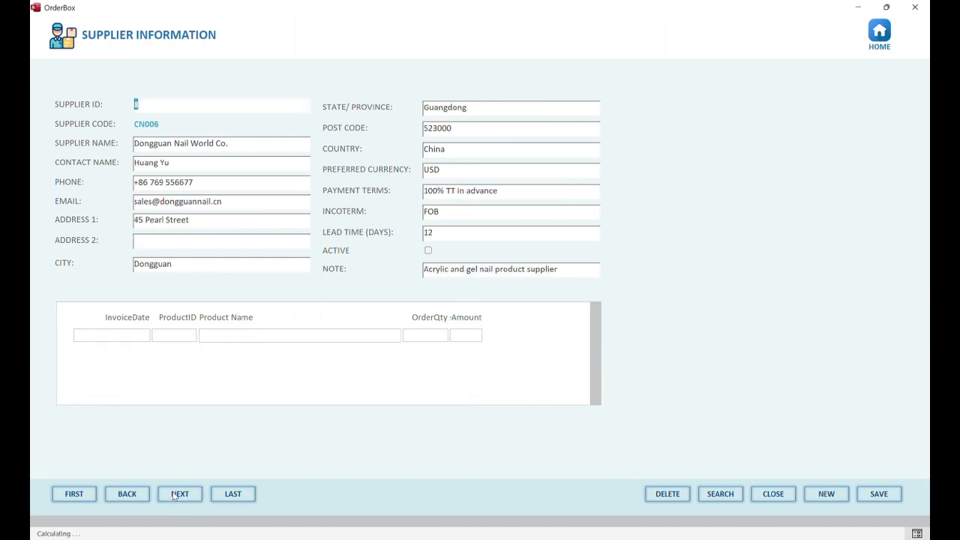
pyautogui.click(171, 496)
pyautogui.click(469, 224)
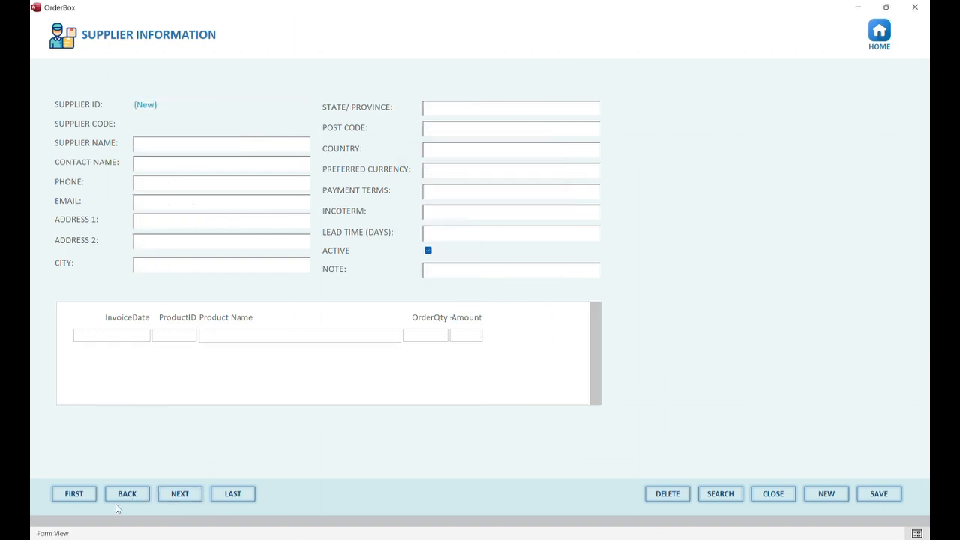
# Browse back and forth through suppliers past the last record, dismissing the message again
pyautogui.click(122, 490)
pyautogui.click(124, 493)
pyautogui.click(123, 493)
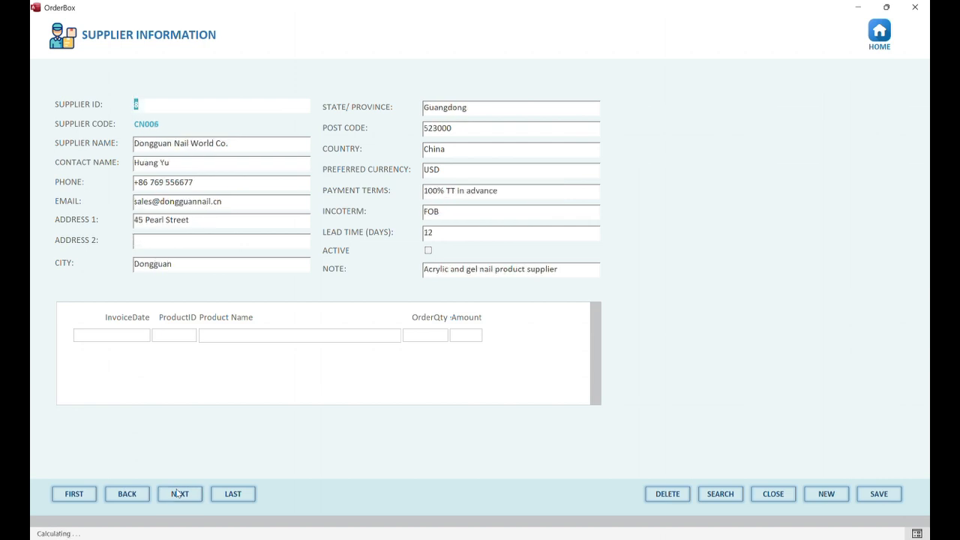
pyautogui.click(116, 497)
pyautogui.click(115, 498)
pyautogui.click(169, 499)
pyautogui.click(169, 499)
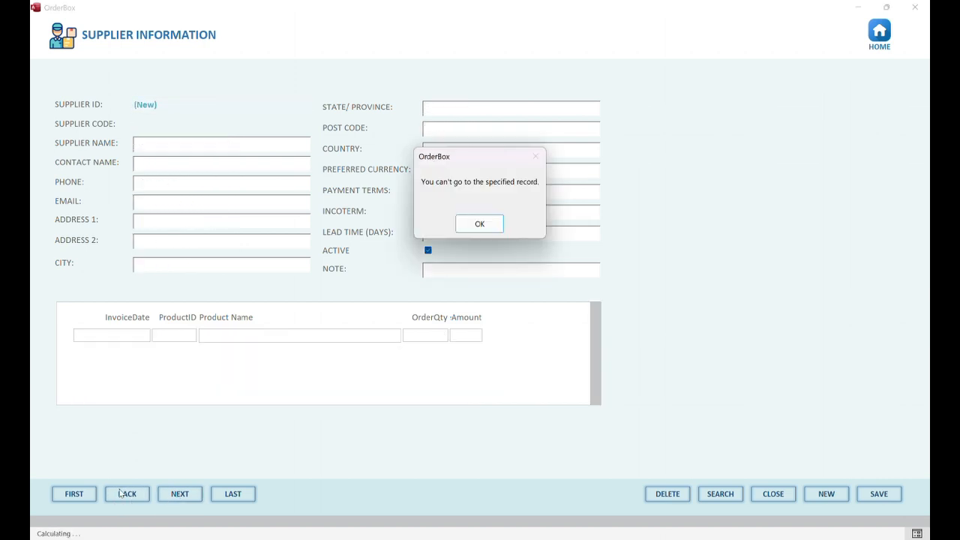
pyautogui.click(484, 223)
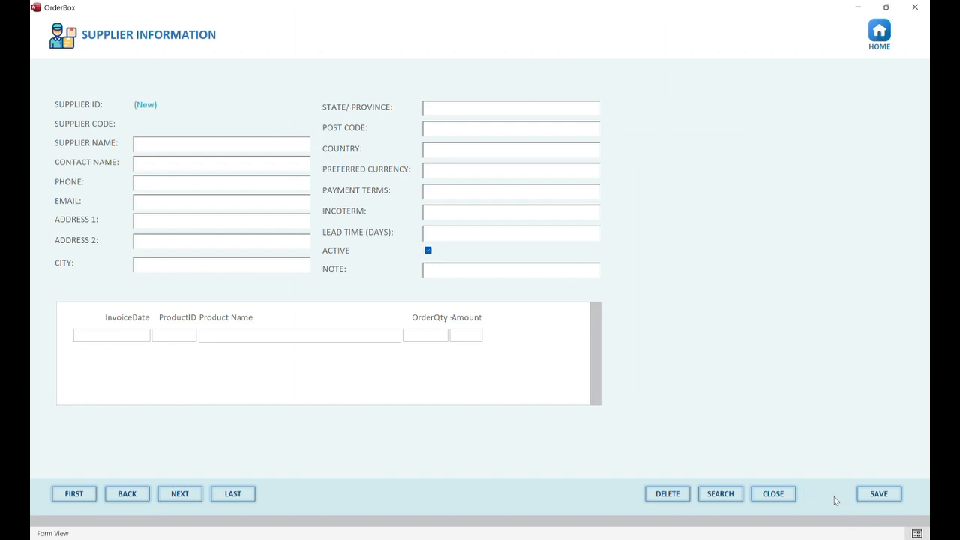
# Enter supplier code SUP-000798, name Guangzhou Glamour Hair Co. Ltd and the contact person's name
pyautogui.click(834, 497)
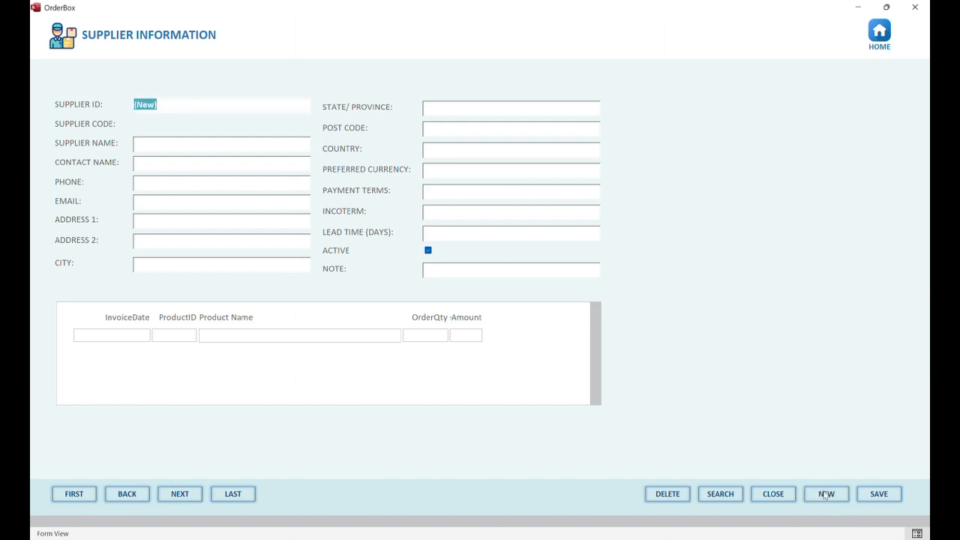
pyautogui.click(167, 122)
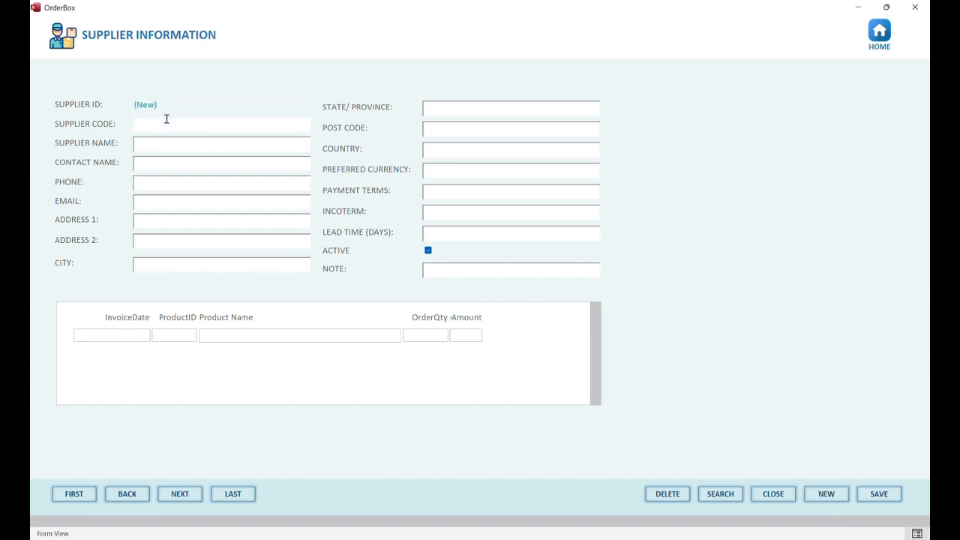
pyautogui.write('SUP-000798')
pyautogui.click(180, 143)
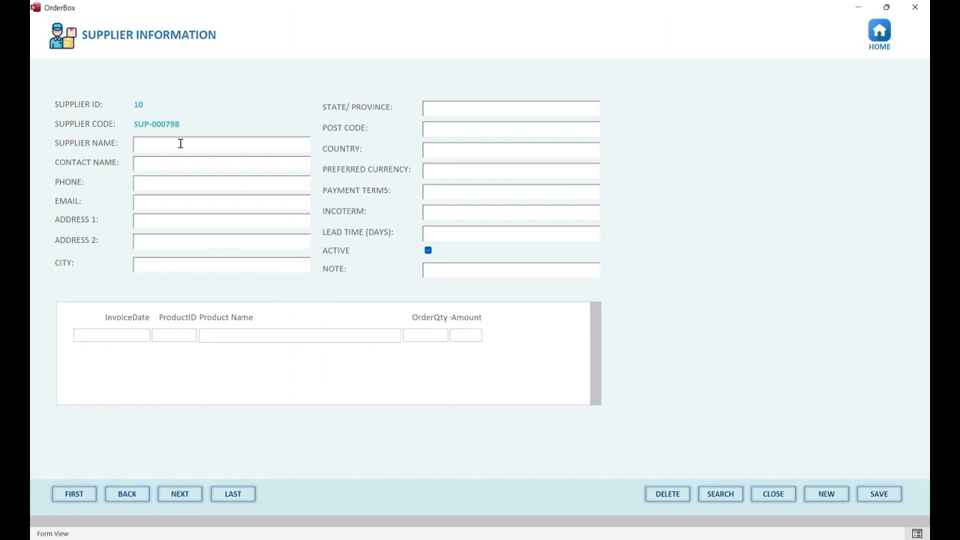
pyautogui.write('Guan')
pyautogui.write('g')
pyautogui.write('zhou')
pyautogui.write(' Glamour')
pyautogui.write(' Hair Co.')
pyautogui.write(' Ltd')
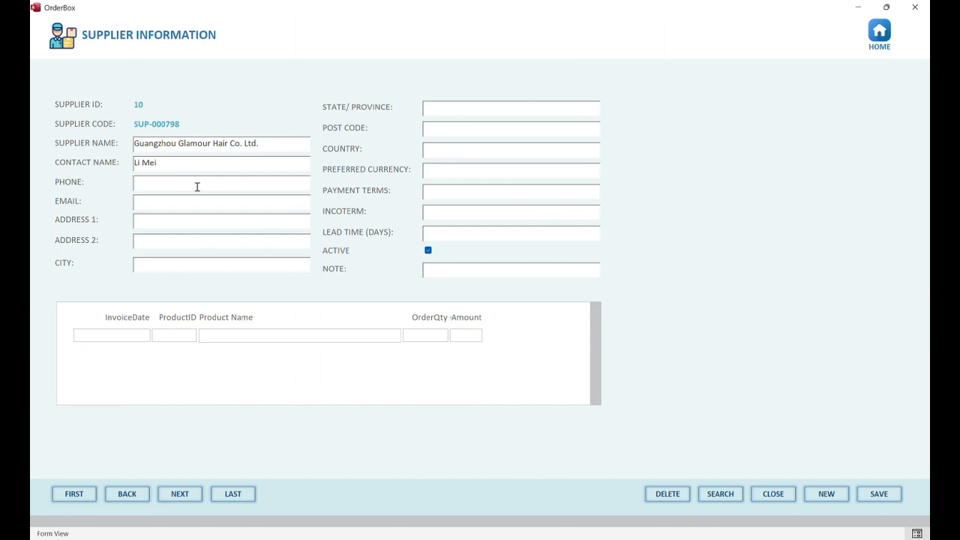
# Fill in the supplier's phone, e-mail, first address line and city Guangzhou
pyautogui.click(197, 186)
pyautogui.click(216, 205)
pyautogui.write('Limei@em')
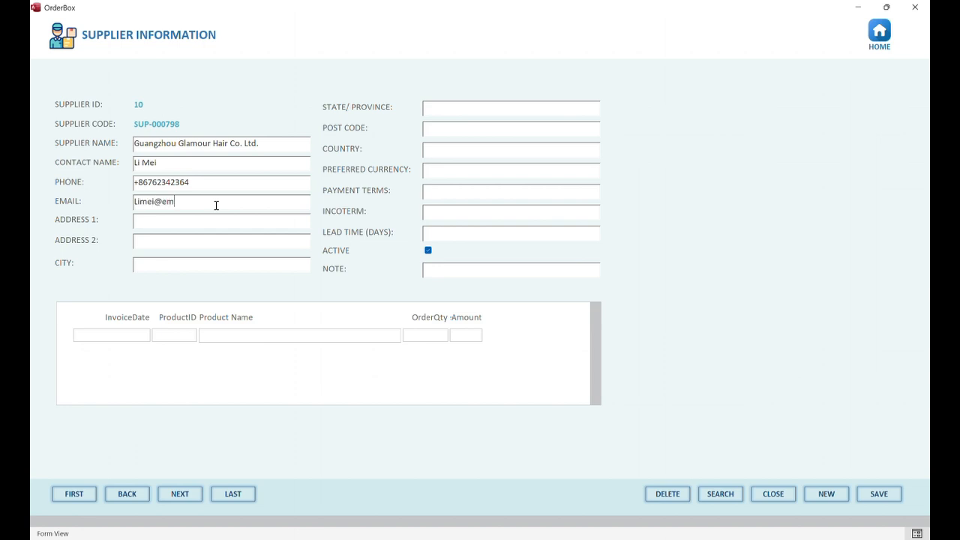
pyautogui.write('xample.com')
pyautogui.click(213, 223)
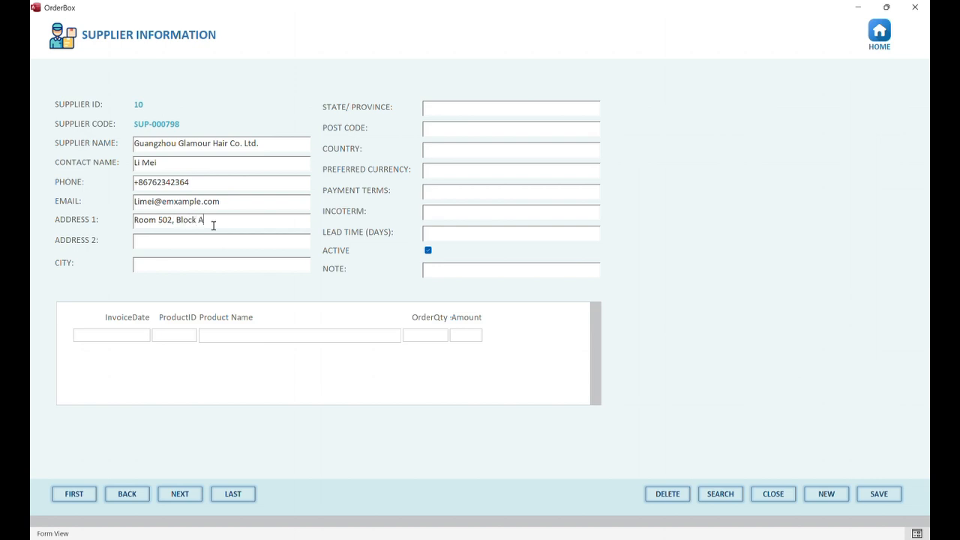
pyautogui.click(208, 240)
pyautogui.click(180, 261)
pyautogui.write('Guangzhou')
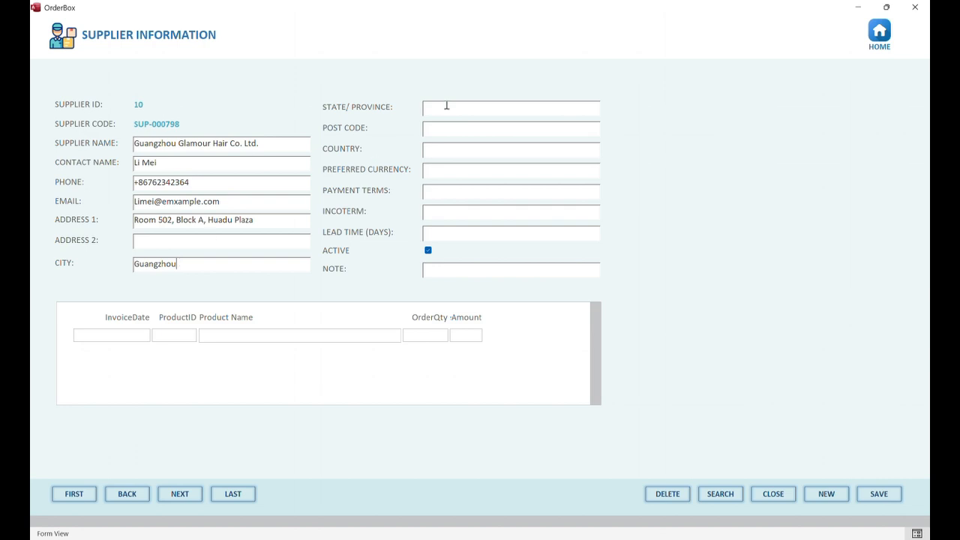
# Enter province Guangdong, post code 510800 and country China
pyautogui.click(491, 108)
pyautogui.write('Guangdong')
pyautogui.click(478, 127)
pyautogui.write('510800')
pyautogui.click(466, 152)
pyautogui.write('China')
# Set currency USD, payment terms 'LC at sight' and incoterm FOB, replacing CFR
pyautogui.click(468, 171)
pyautogui.write('USD')
pyautogui.click(460, 192)
pyautogui.write('LC at sight')
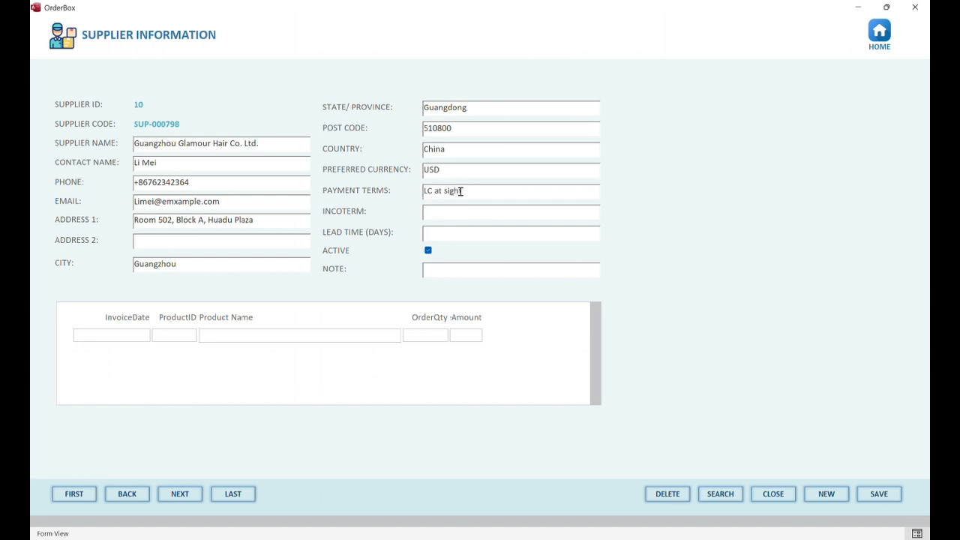
pyautogui.click(460, 212)
pyautogui.write('CFR')
pyautogui.moveTo(443, 213); pyautogui.dragTo(409, 210)
pyautogui.write('FOB')
# Set lead time to 30 days, keep the supplier active, add note 'Testing', and save
pyautogui.click(465, 232)
pyautogui.write('30')
pyautogui.click(428, 250)
pyautogui.click(428, 250)
pyautogui.click(437, 277)
pyautogui.write('Testing')
pyautogui.click(878, 493)
# Step back from supplier 9 to supplier CN001, checking their order rows, then return home
pyautogui.click(127, 493)
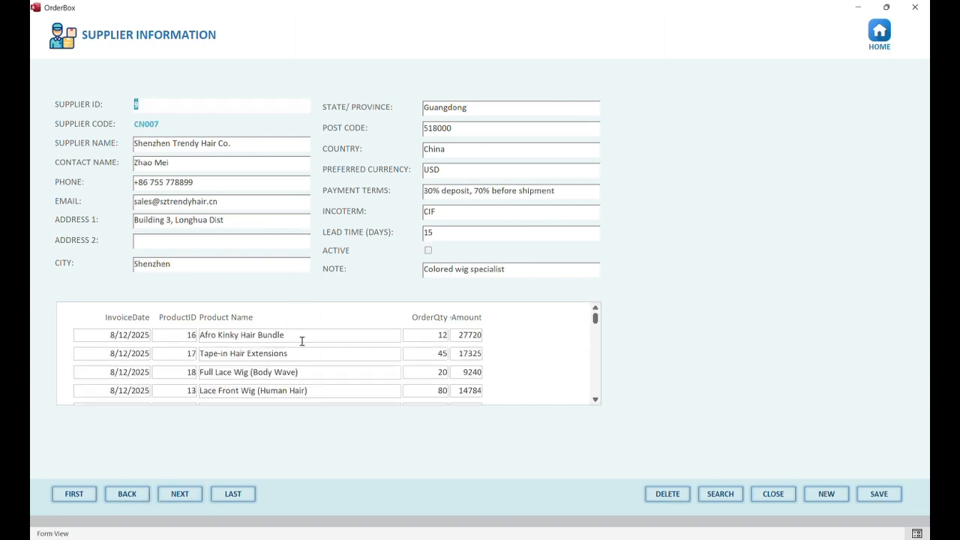
pyautogui.scroll(-2, 300, 339)
pyautogui.scroll(2, 300, 338)
pyautogui.scroll(-2, 233, 390)
pyautogui.scroll(2, 233, 389)
pyautogui.click(119, 498)
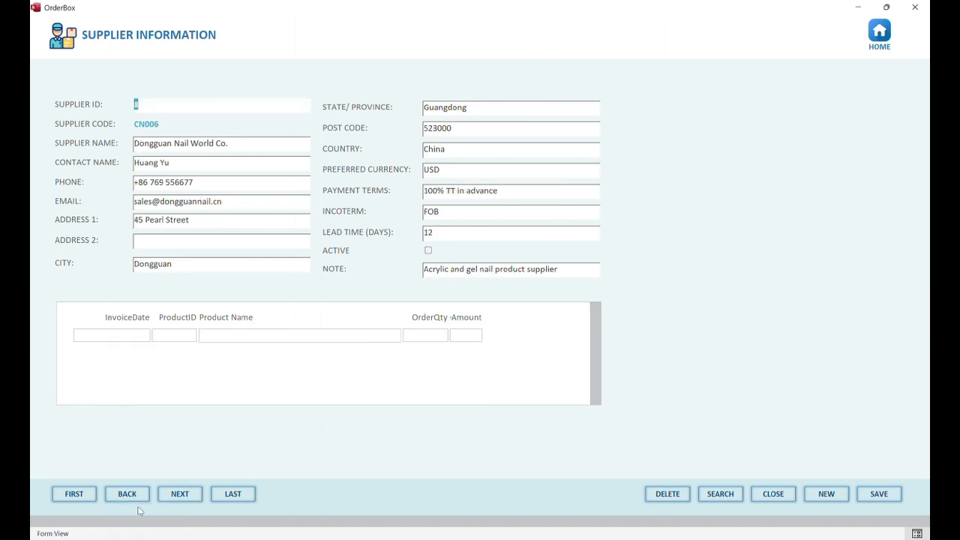
pyautogui.click(136, 501)
pyautogui.click(135, 501)
pyautogui.click(135, 501)
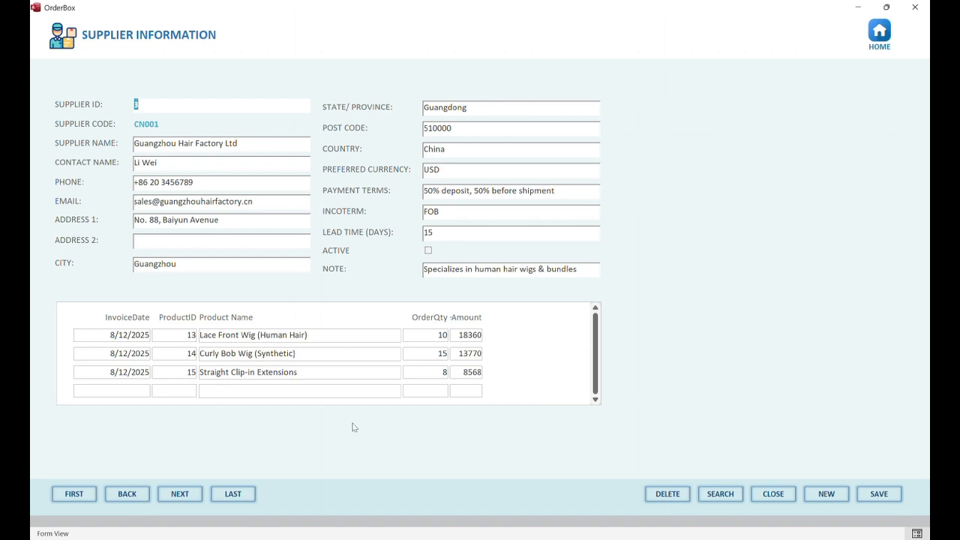
pyautogui.click(879, 35)
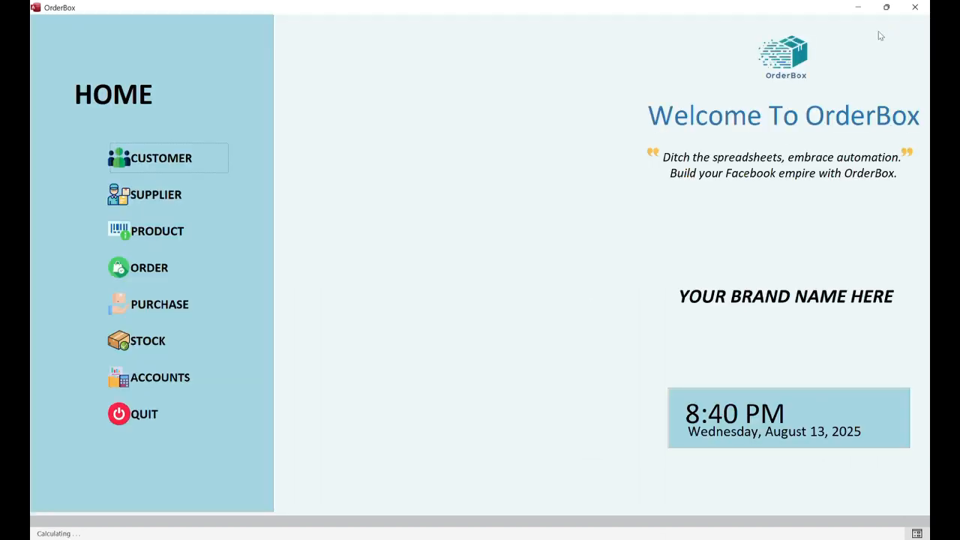
pyautogui.click(165, 232)
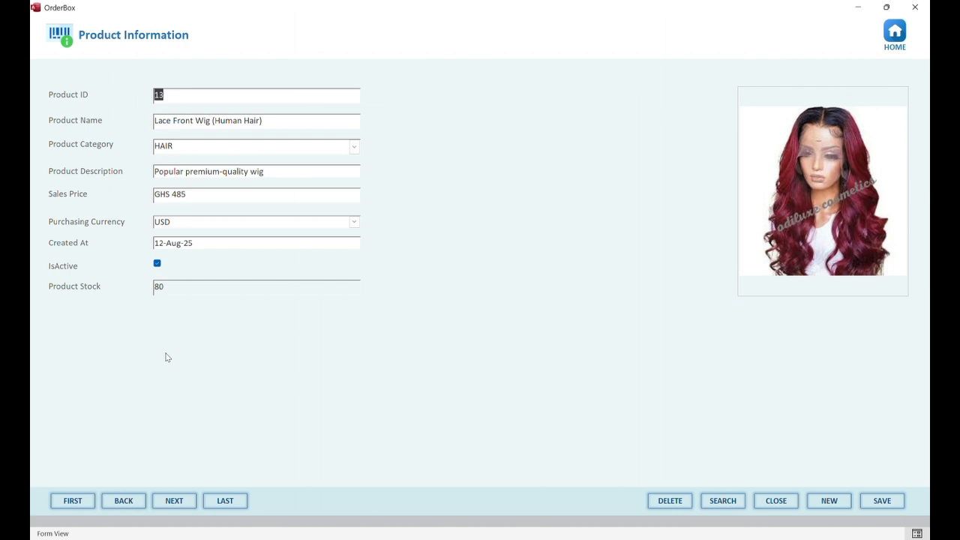
pyautogui.click(174, 503)
pyautogui.click(174, 503)
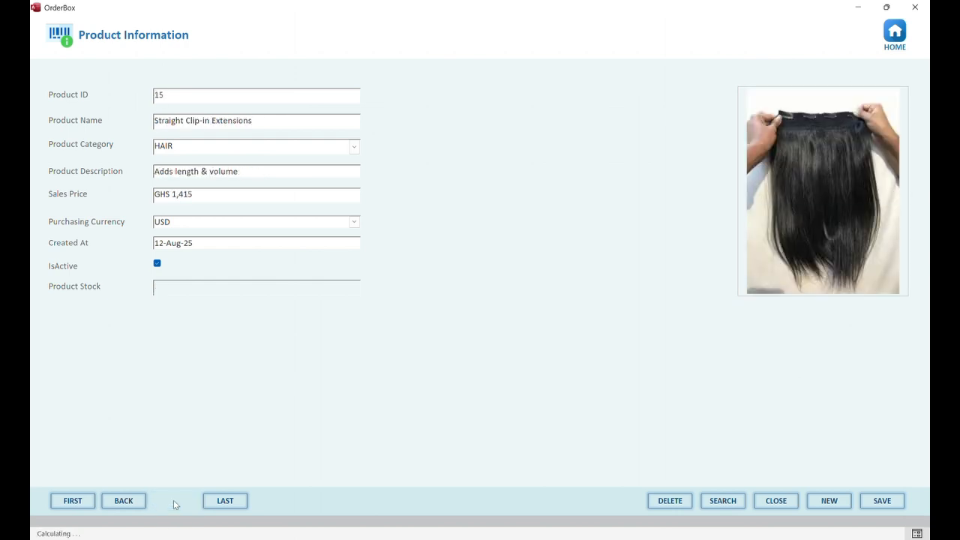
pyautogui.click(174, 503)
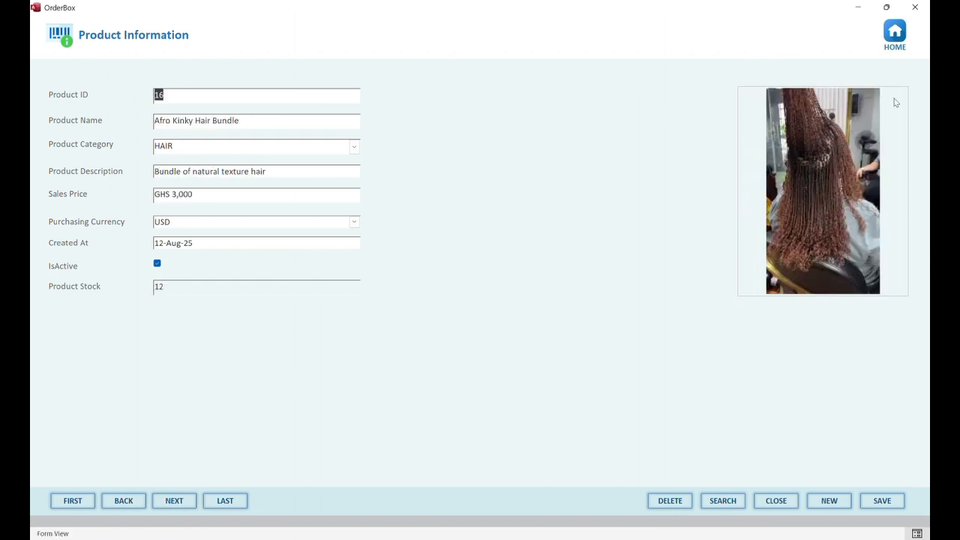
pyautogui.click(166, 502)
pyautogui.click(167, 503)
pyautogui.click(167, 503)
pyautogui.click(166, 503)
pyautogui.click(167, 503)
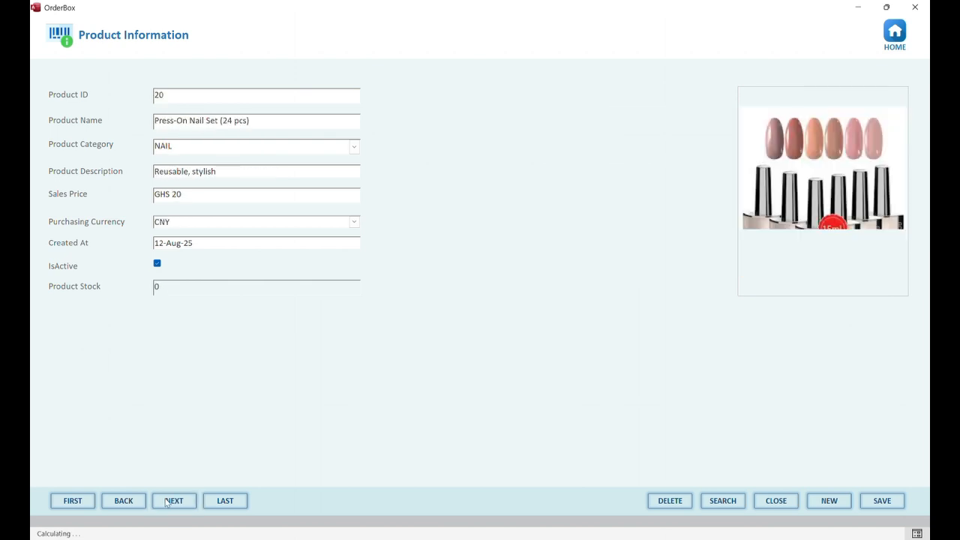
pyautogui.click(167, 503)
pyautogui.click(167, 503)
pyautogui.click(136, 508)
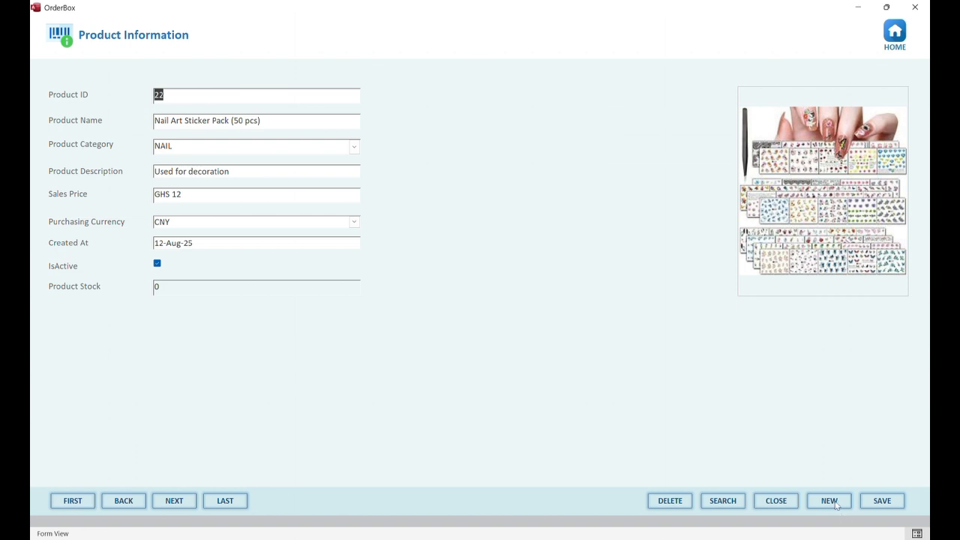
pyautogui.click(830, 501)
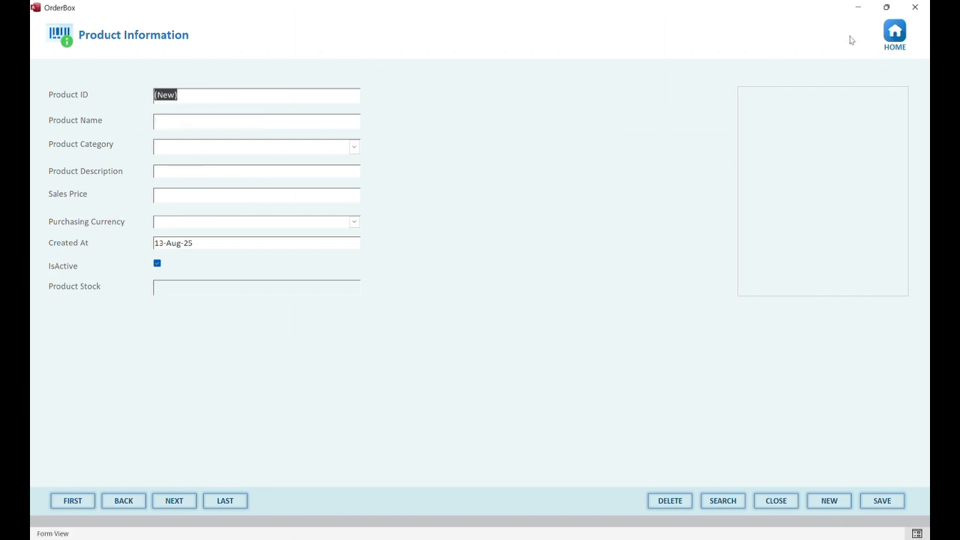
pyautogui.click(905, 28)
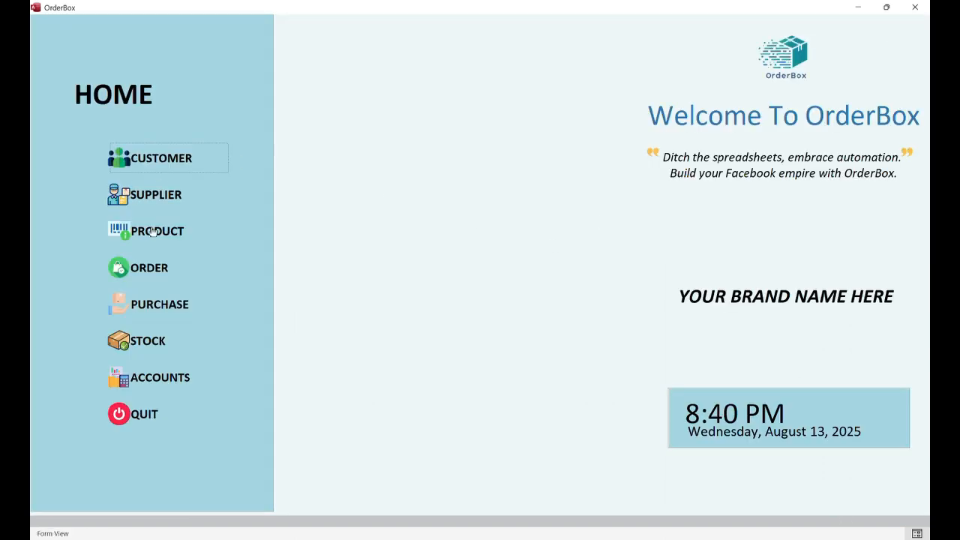
# Open the purchase records and page back and forth through purchases 1 to 3
pyautogui.click(148, 307)
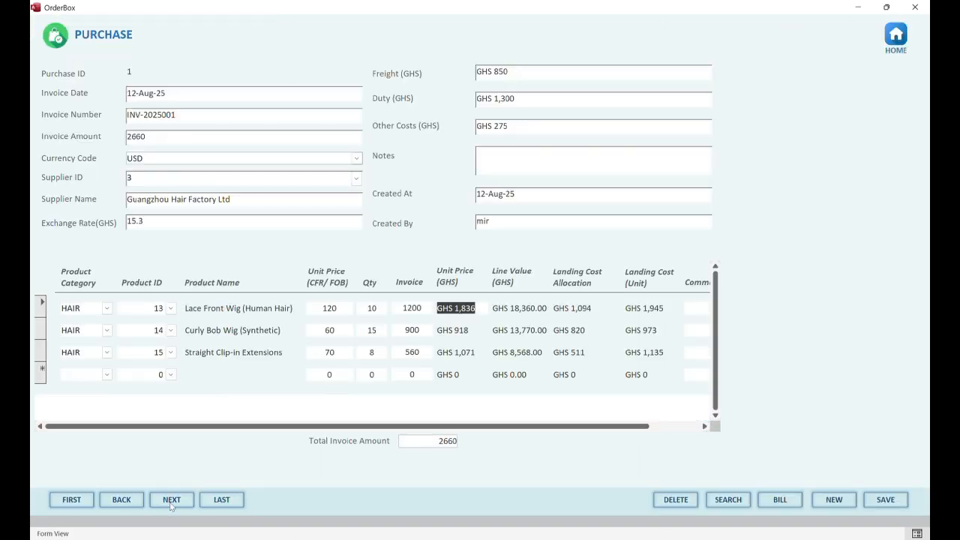
pyautogui.click(171, 500)
pyautogui.click(171, 499)
pyautogui.click(171, 499)
pyautogui.click(121, 500)
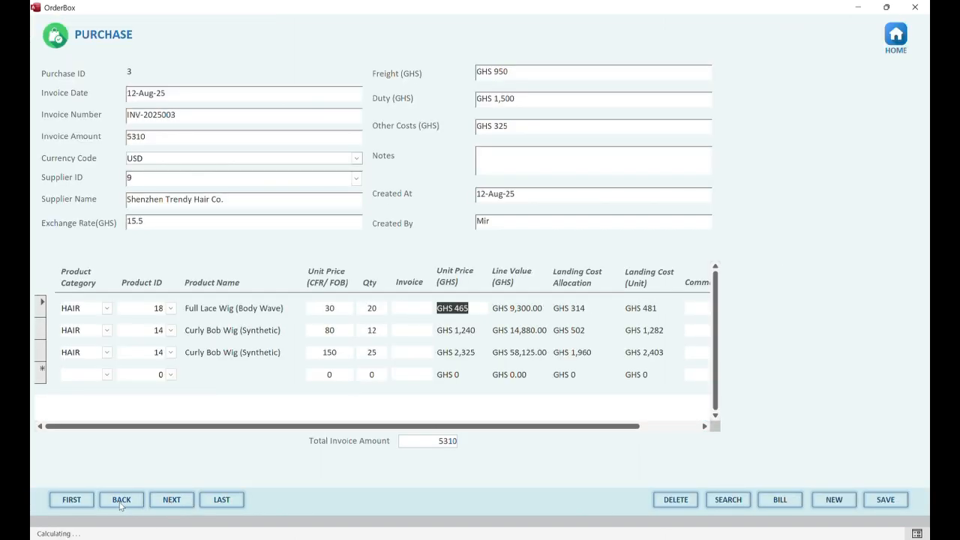
pyautogui.click(121, 504)
pyautogui.click(121, 503)
pyautogui.click(176, 498)
pyautogui.click(177, 498)
# Review purchases 2 and 3 again, then start a blank new purchase dated 13-Aug-25
pyautogui.click(123, 496)
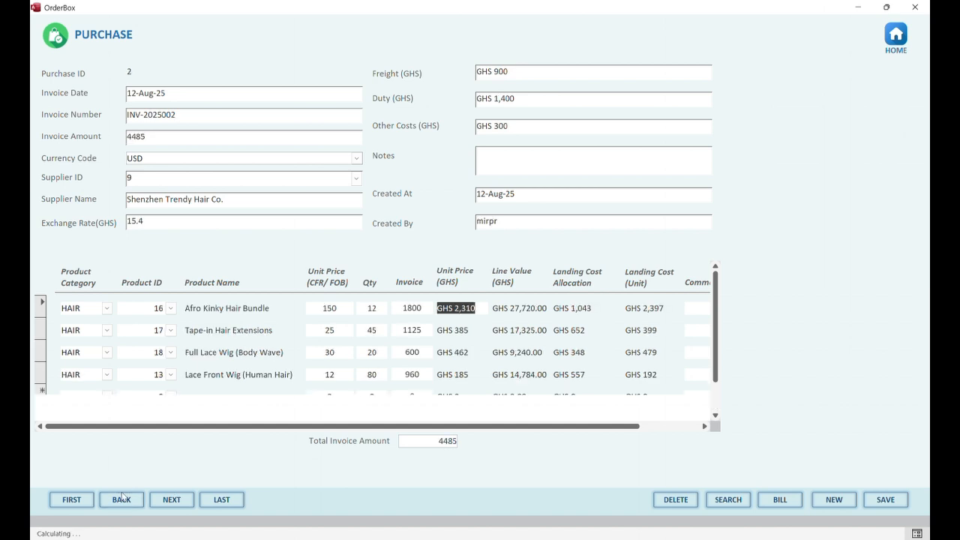
pyautogui.click(123, 497)
pyautogui.click(173, 498)
pyautogui.click(164, 497)
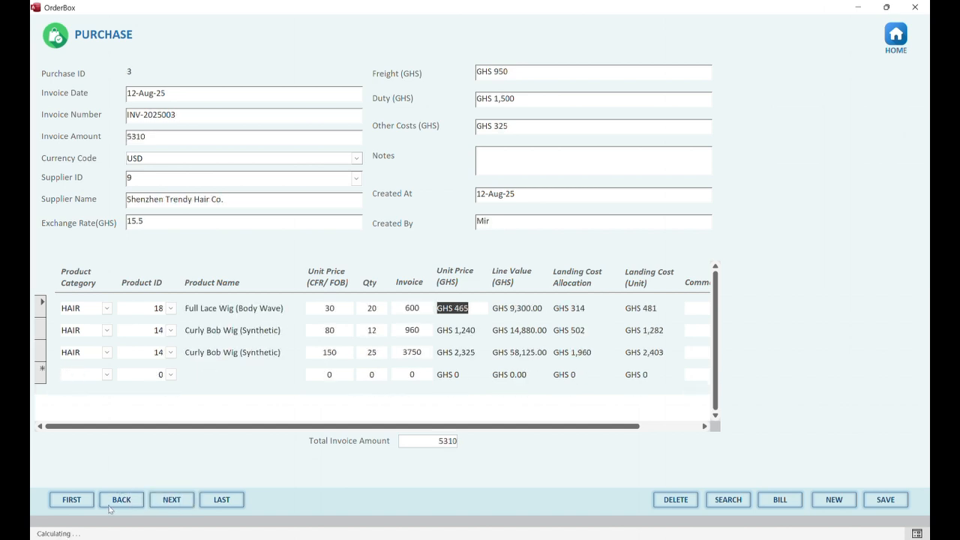
pyautogui.click(112, 505)
pyautogui.click(168, 501)
pyautogui.click(830, 502)
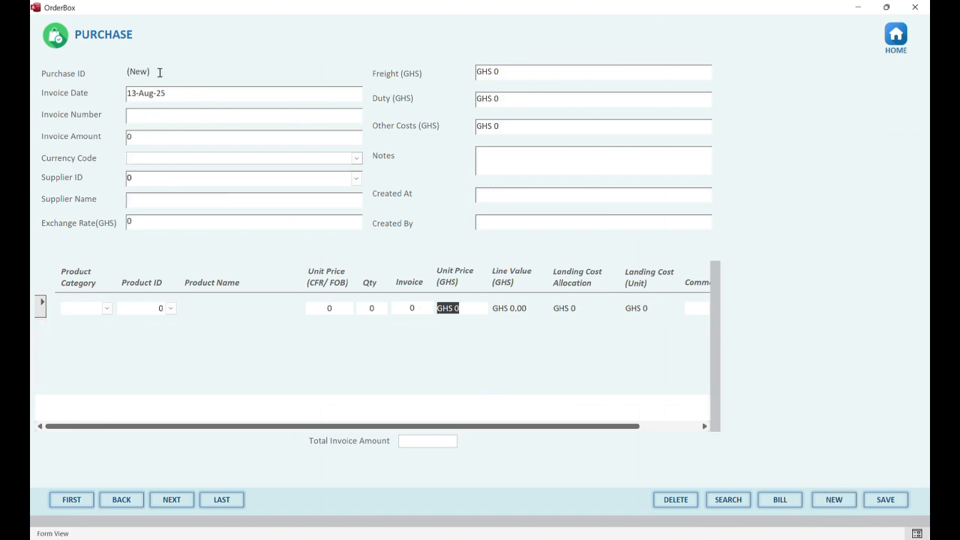
# Set the invoice date to 12-Aug-25 and the invoice number to INV-012121
pyautogui.click(291, 103)
pyautogui.click(293, 96)
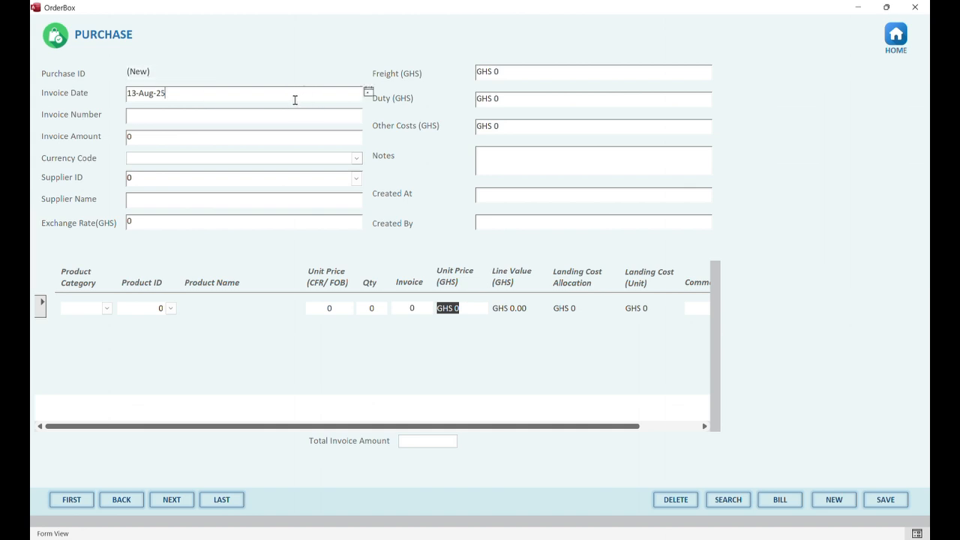
pyautogui.click(369, 91)
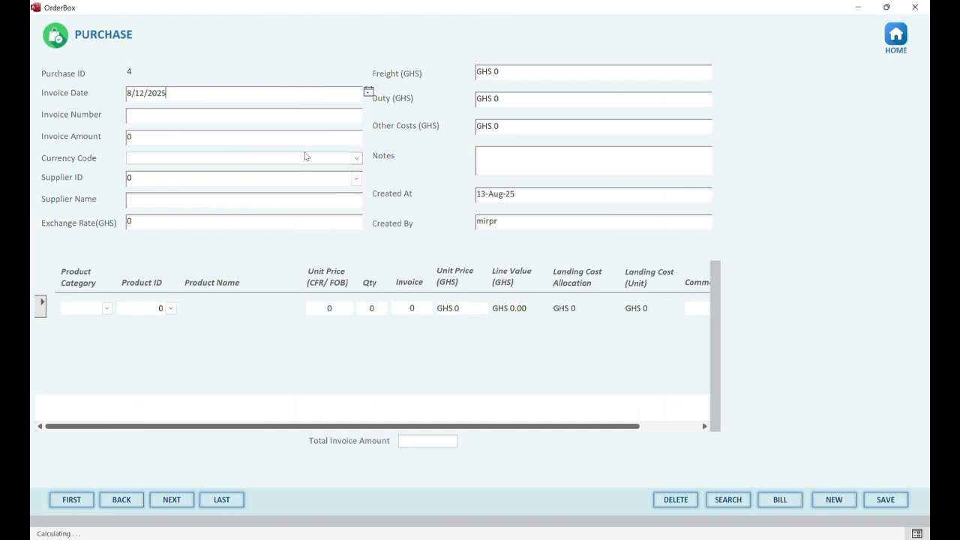
pyautogui.click(306, 154)
pyautogui.click(206, 114)
pyautogui.write('IN')
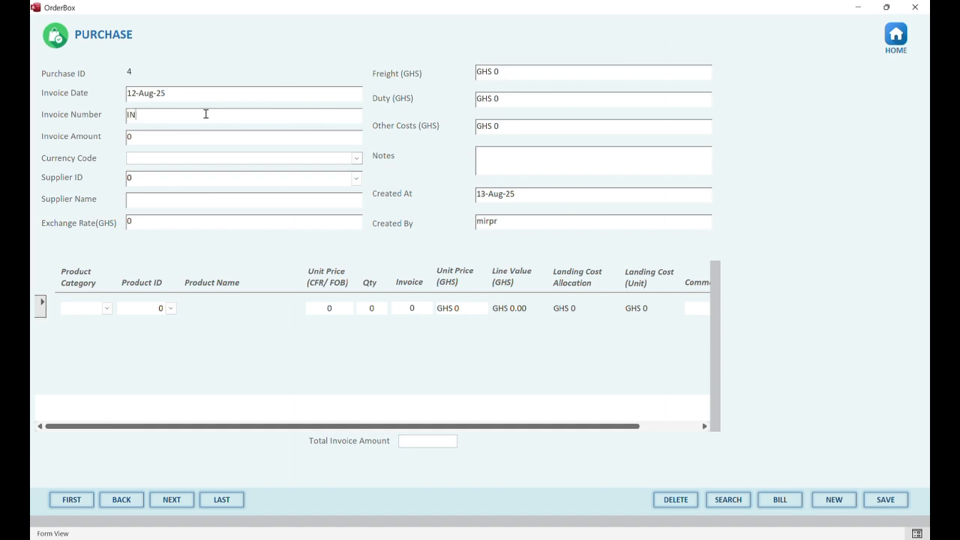
pyautogui.write('V-012121')
# Enter invoice amount 3100 and choose USD as the currency code
pyautogui.click(326, 144)
pyautogui.press('BackSpace')
pyautogui.write('3100')
pyautogui.click(356, 158)
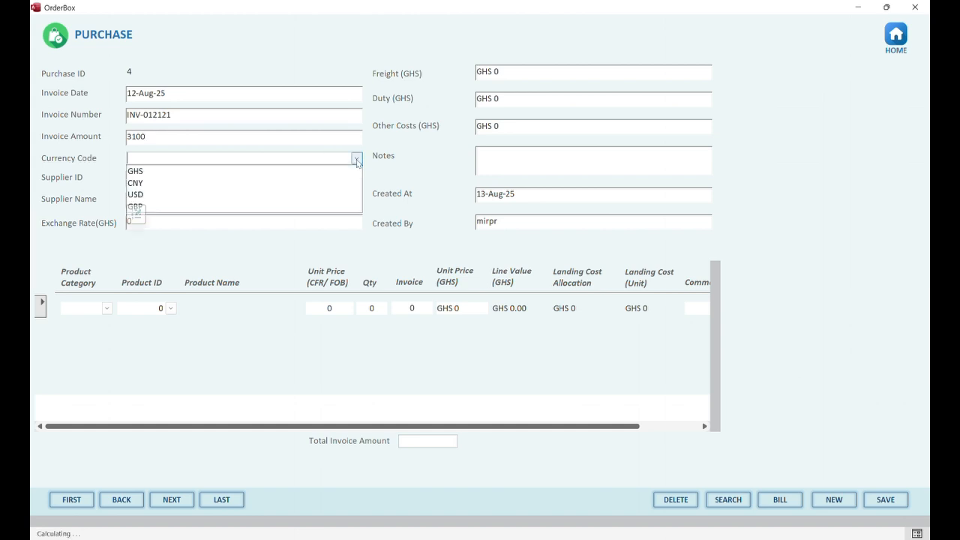
pyautogui.click(285, 194)
pyautogui.click(161, 181)
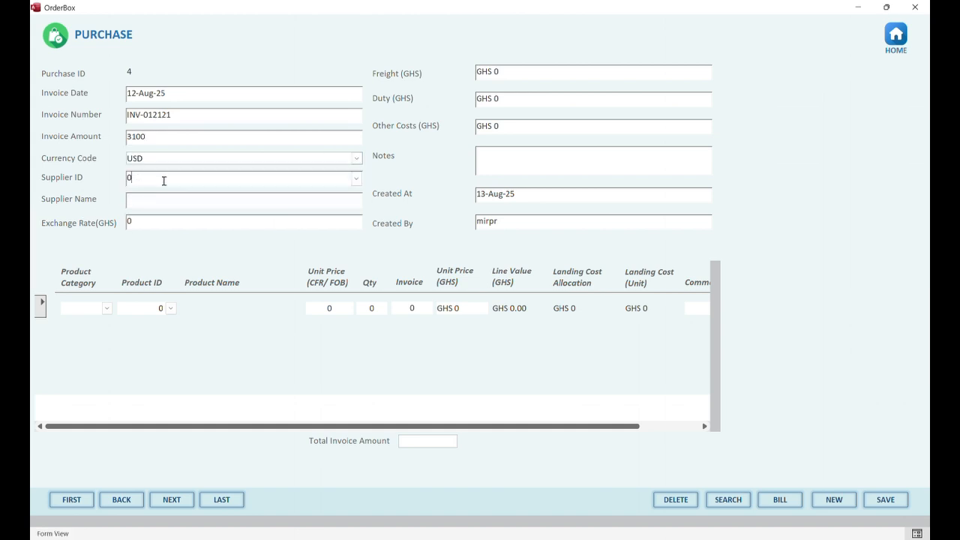
# Set purchase 4's supplier to 10 (Guangzhou Glamour Hair Co. Ltd.) and exchange rate to 15.2
pyautogui.click(357, 179)
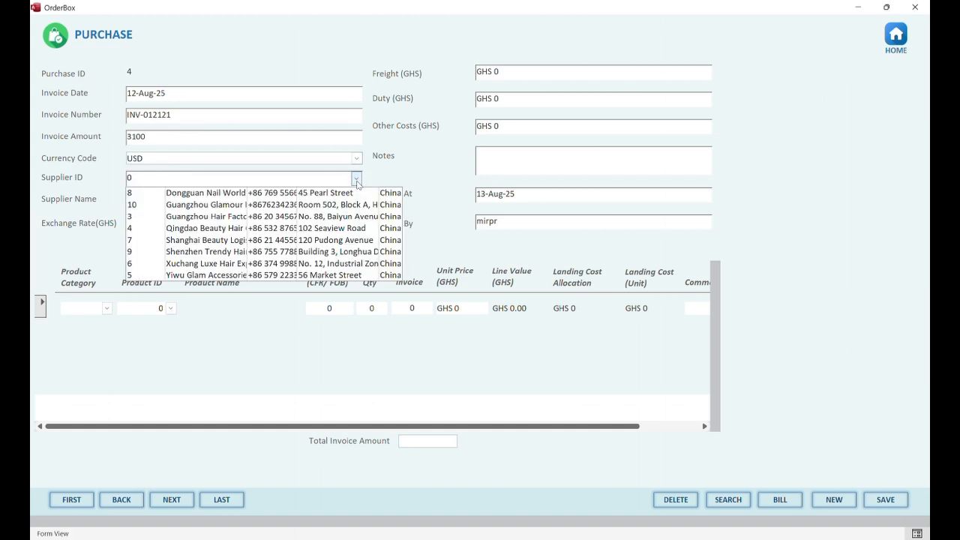
pyautogui.click(194, 206)
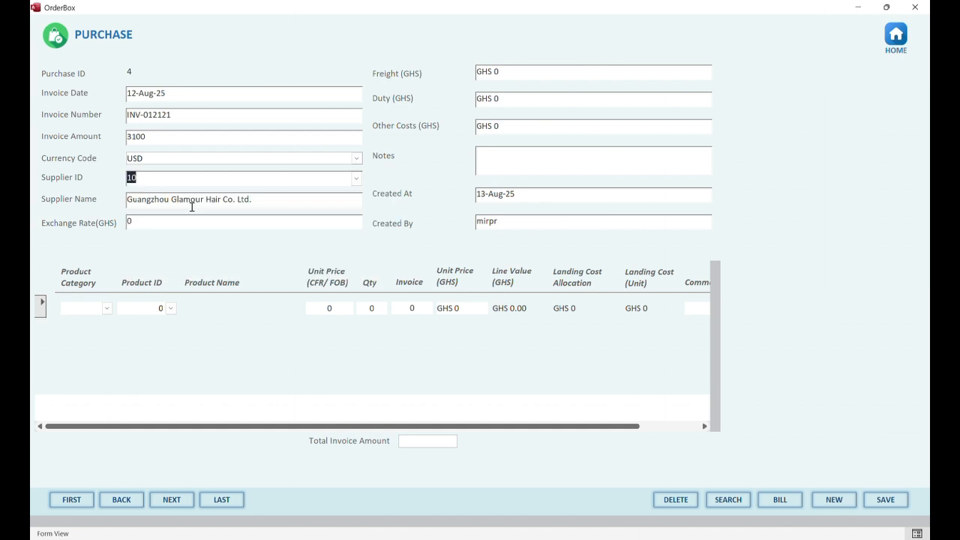
pyautogui.moveTo(209, 221); pyautogui.dragTo(115, 214)
pyautogui.write('1.')
pyautogui.write('5.2')
# Enter freight GHS 3,000, duty GHS 3,000 and other costs GHS 500
pyautogui.click(523, 70)
pyautogui.click(424, 73)
pyautogui.write('3,000')
pyautogui.click(518, 102)
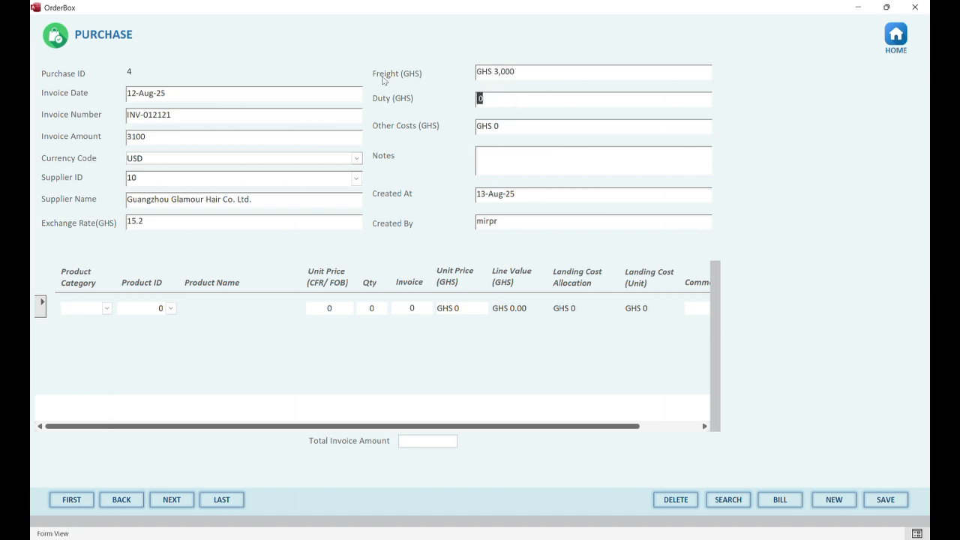
pyautogui.write('3000')
pyautogui.press('Tab')
pyautogui.write('500')
# Add the note Testing and re-enter the Created By name
pyautogui.click(510, 165)
pyautogui.write('Testing')
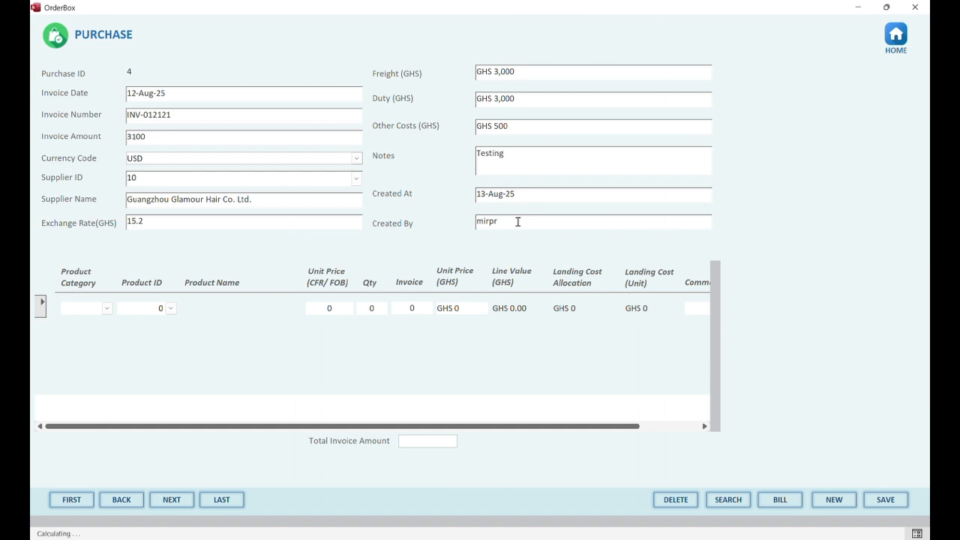
pyautogui.press('Tab')
pyautogui.write('Mir')
pyautogui.press('Tab')
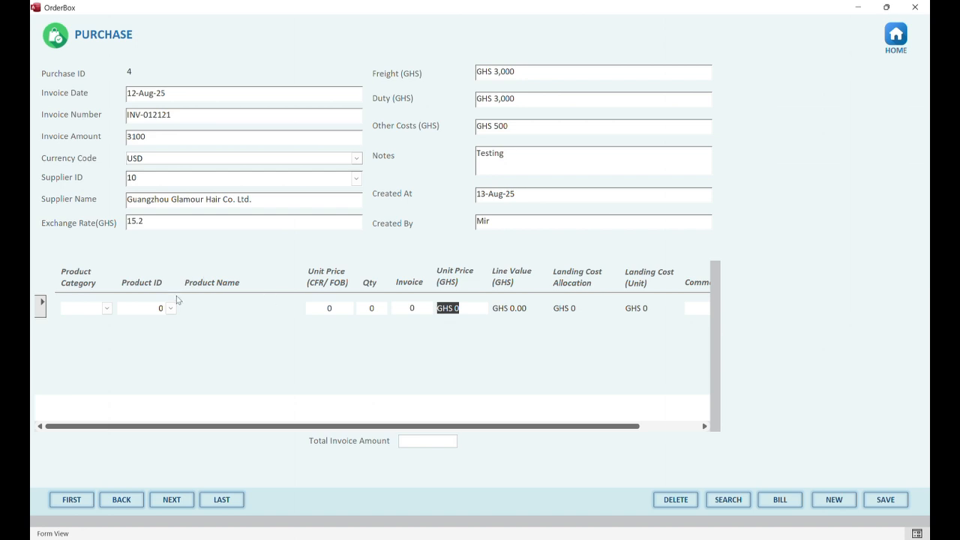
# Add line one: HAIR product 13 Lace Front Wig, price 50, quantity 25, invoice amount 1250
pyautogui.click(106, 308)
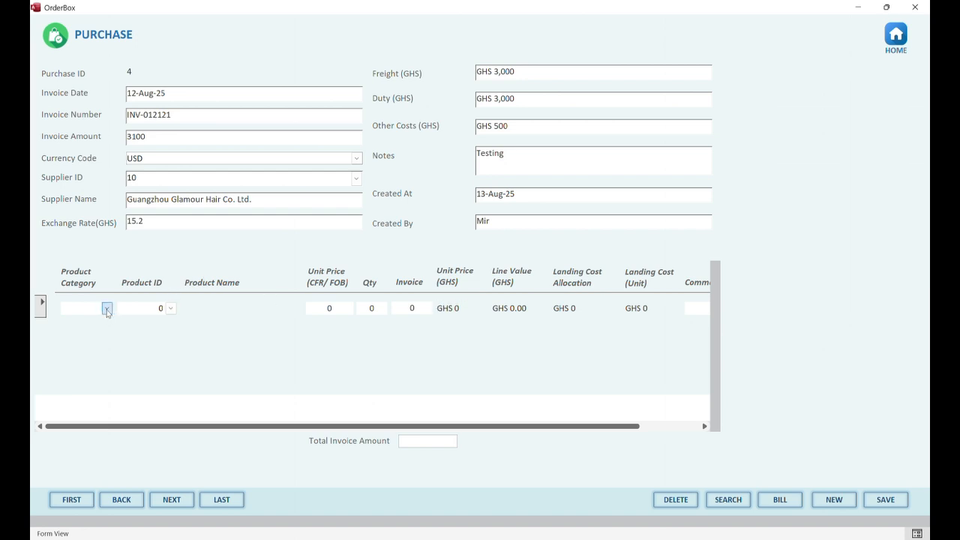
pyautogui.click(107, 321)
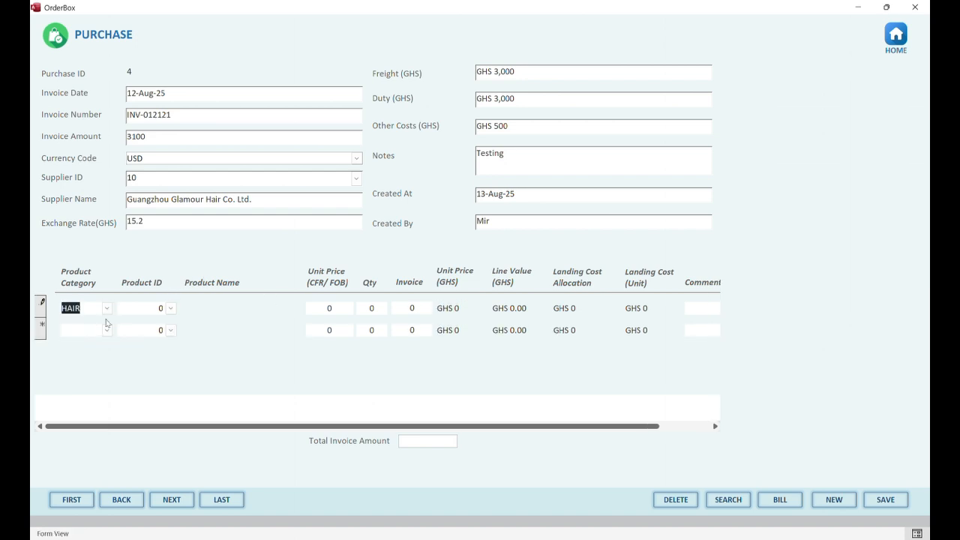
pyautogui.click(171, 308)
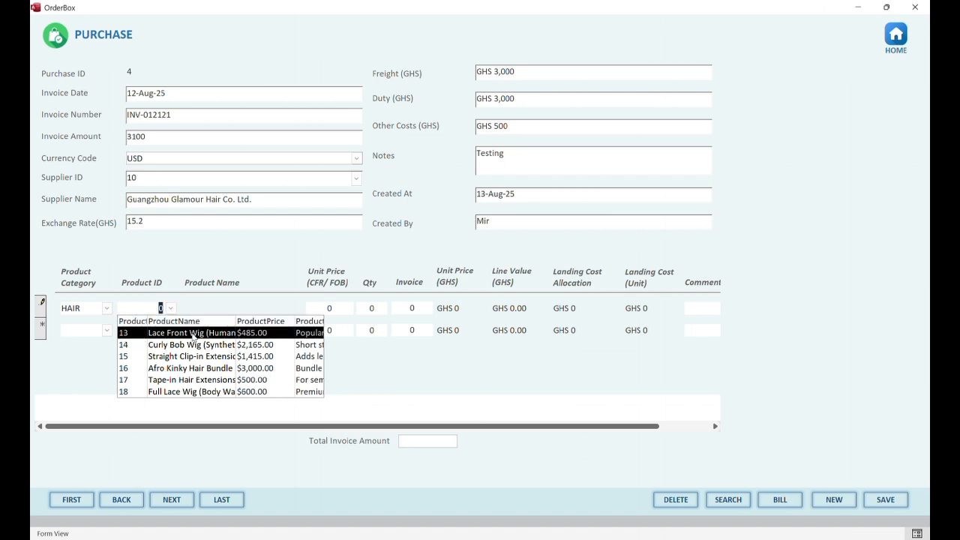
pyautogui.click(193, 334)
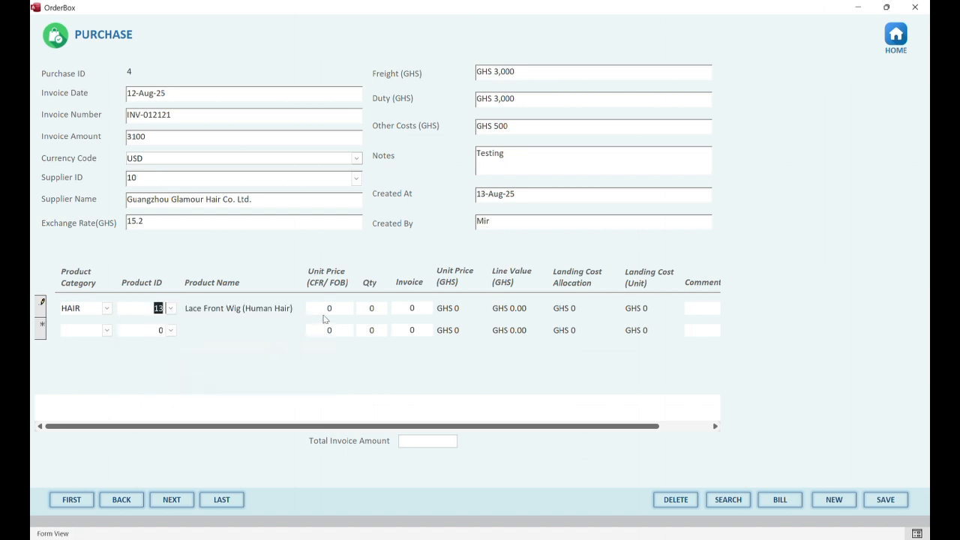
pyautogui.press('Tab')
pyautogui.write('50')
pyautogui.moveTo(382, 313); pyautogui.dragTo(357, 311)
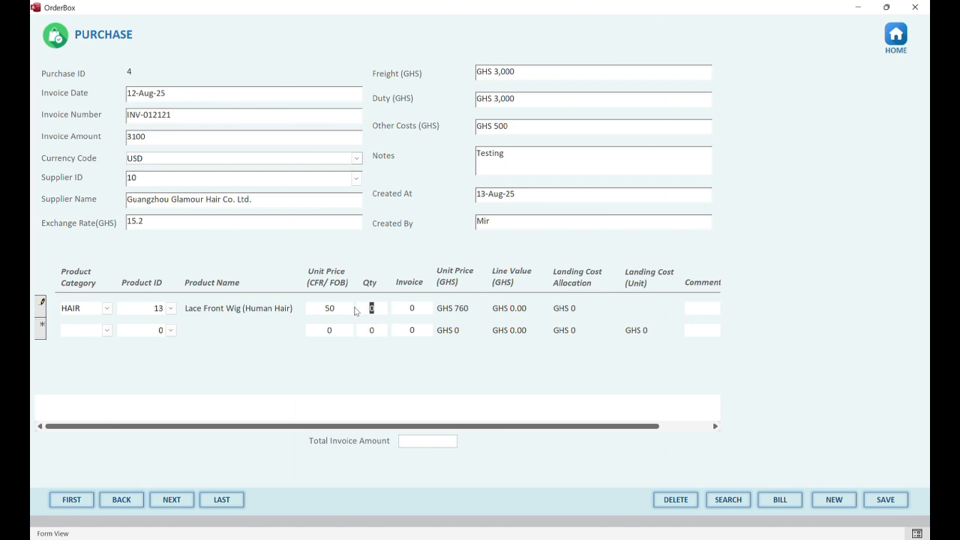
pyautogui.write('25')
pyautogui.click(408, 308)
pyautogui.write('1250')
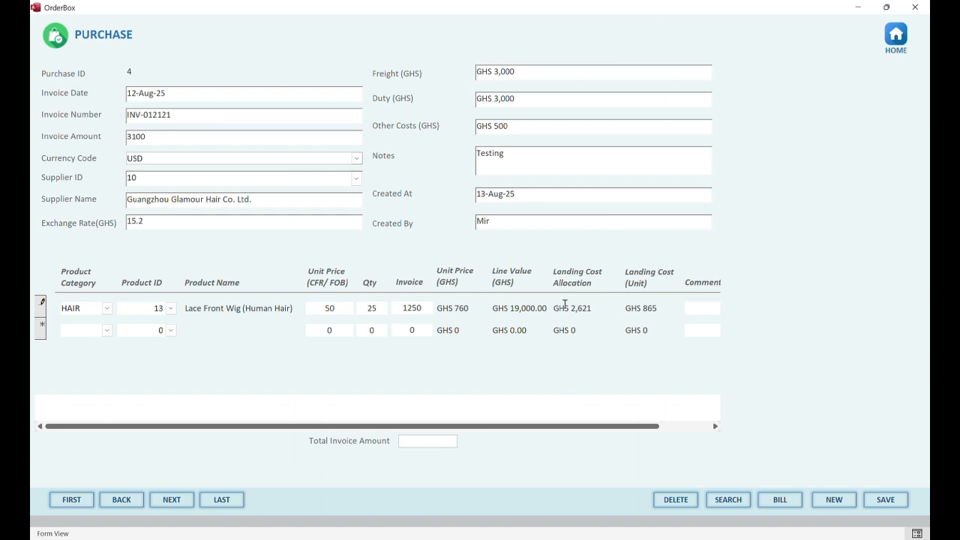
# Add line two: HAIR product 14 Curly Bob Wig, price 30, quantity 35
pyautogui.click(108, 331)
pyautogui.click(97, 340)
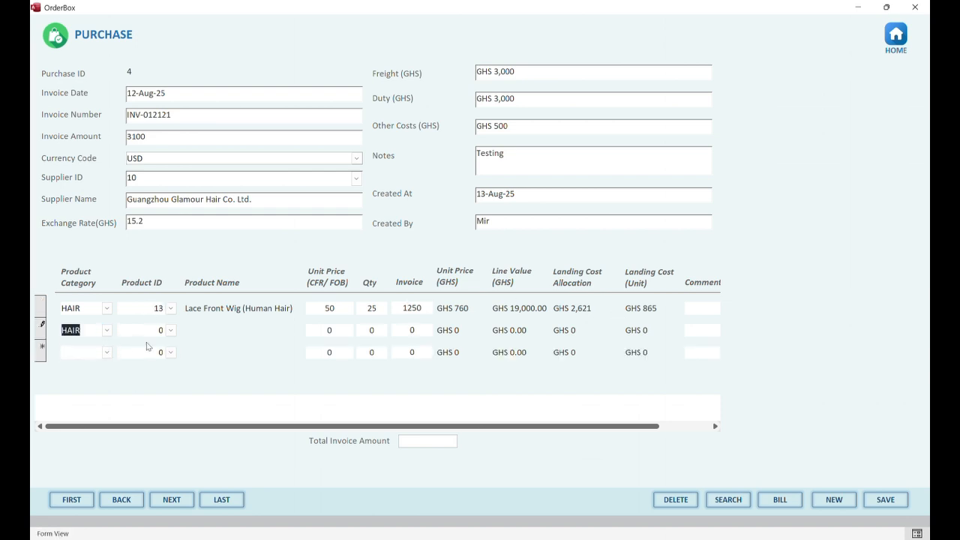
pyautogui.click(171, 330)
pyautogui.click(186, 367)
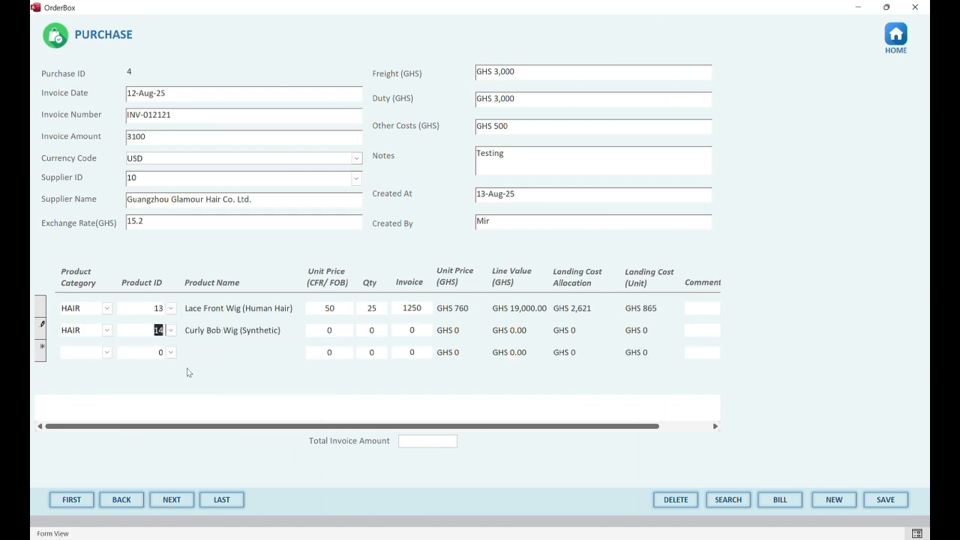
pyautogui.press('Tab')
pyautogui.write('30')
pyautogui.press('Tab')
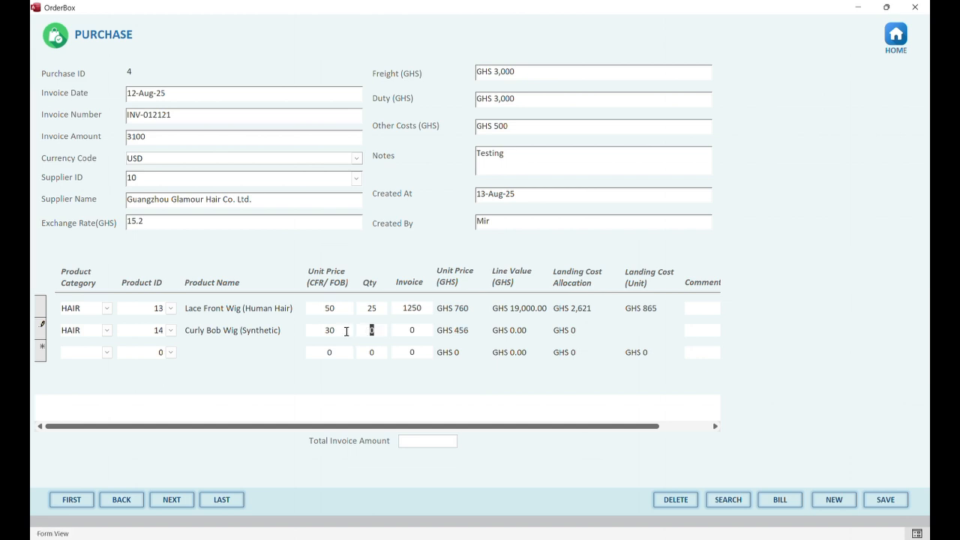
pyautogui.write('35')
pyautogui.press('Tab')
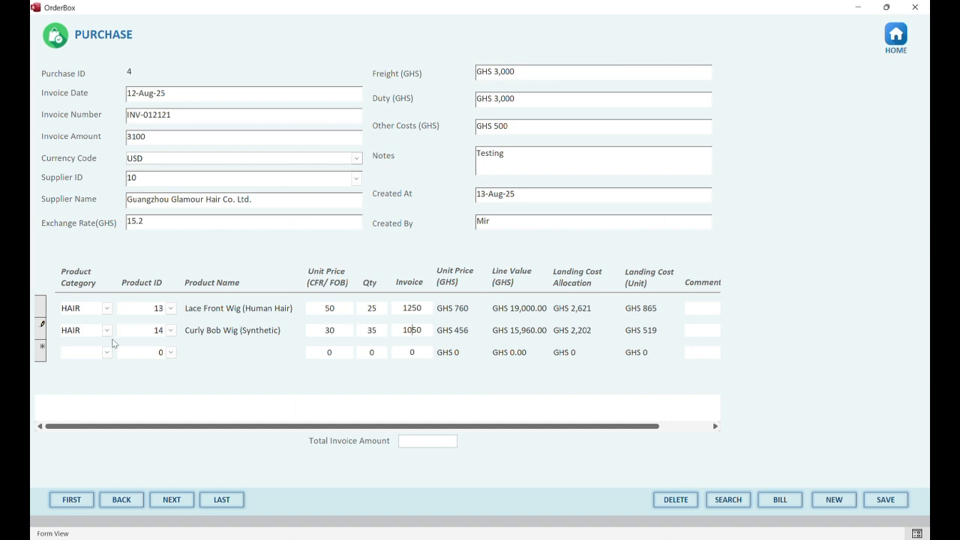
# Add line three: HAIR product 15 Straight Clip-in Extensions, price 20, quantity 40
pyautogui.click(107, 351)
pyautogui.click(71, 364)
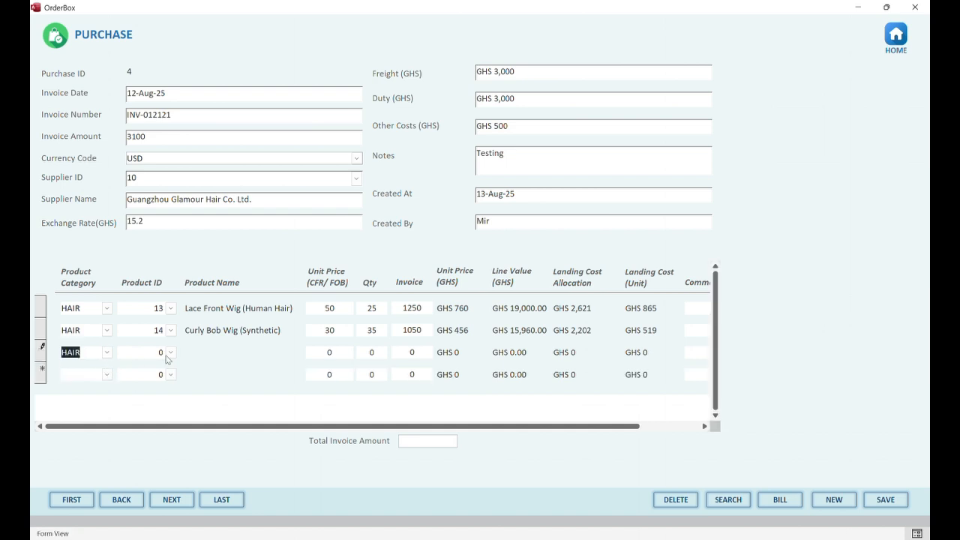
pyautogui.click(171, 352)
pyautogui.click(180, 401)
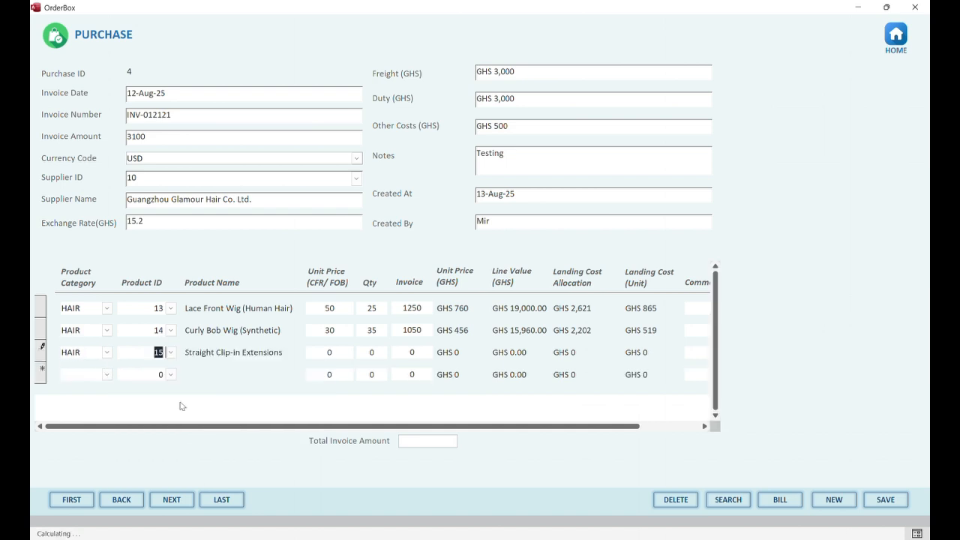
pyautogui.doubleClick(333, 352)
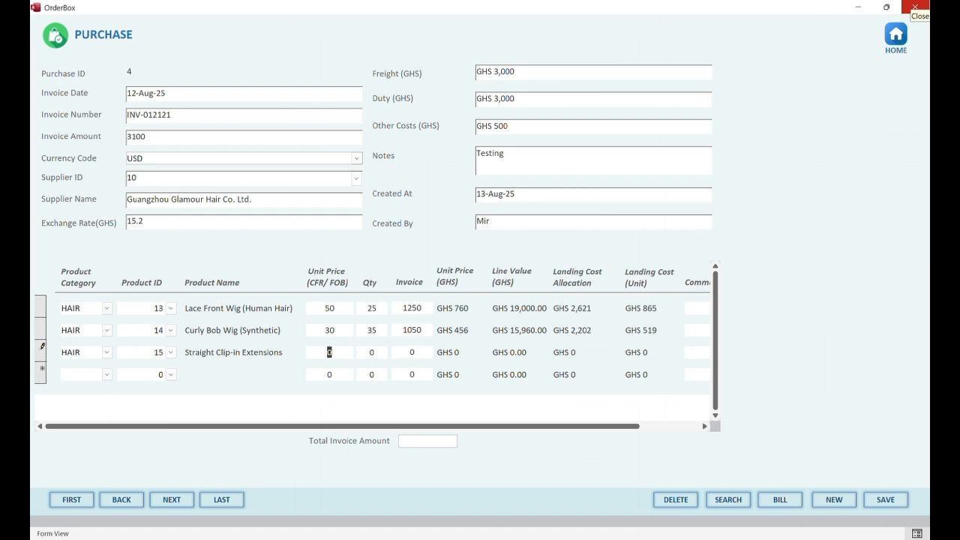
pyautogui.write('2')
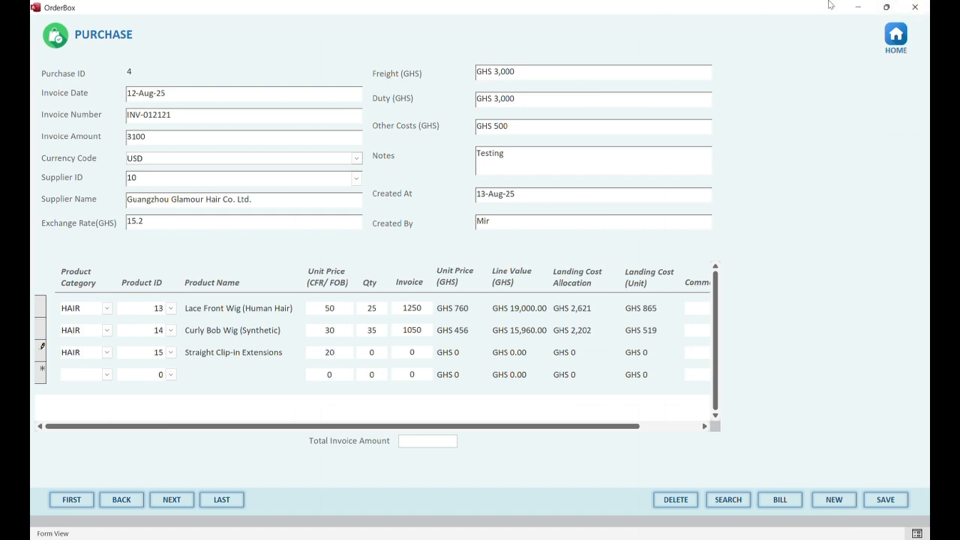
pyautogui.click(373, 352)
pyautogui.write('40')
pyautogui.click(432, 350)
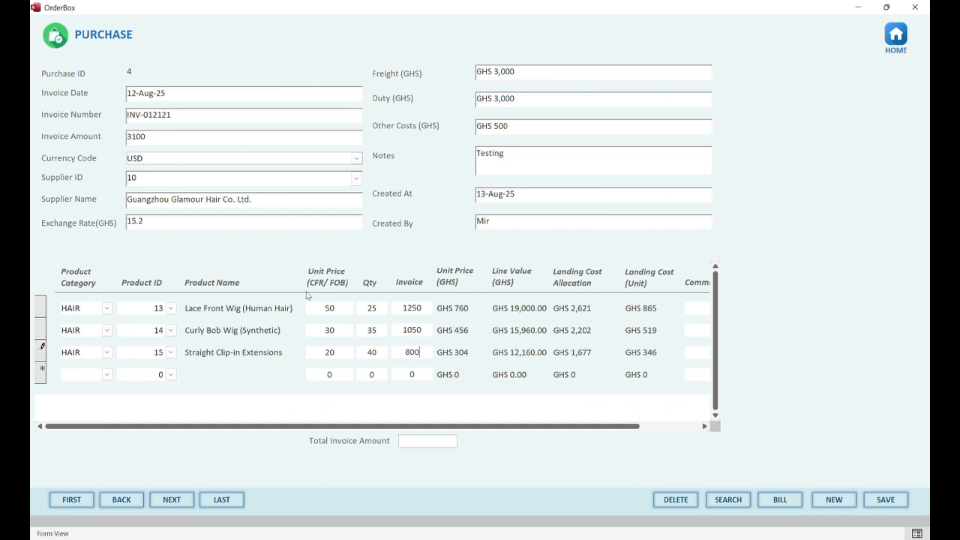
pyautogui.moveTo(147, 221); pyautogui.dragTo(95, 207)
# Check the unit landing costs, save purchase 4, and return to the home screen
pyautogui.click(658, 351)
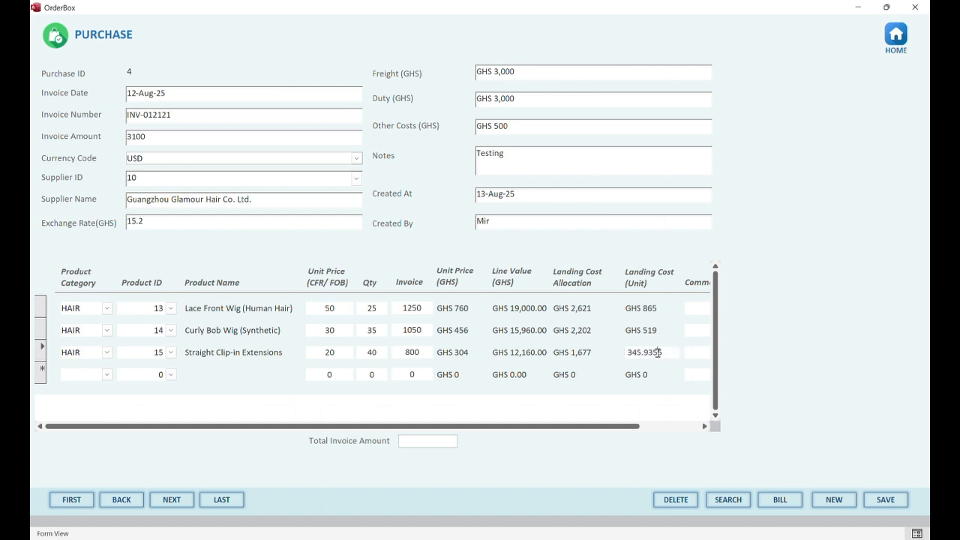
pyautogui.moveTo(659, 351); pyautogui.dragTo(598, 354)
pyautogui.click(648, 328)
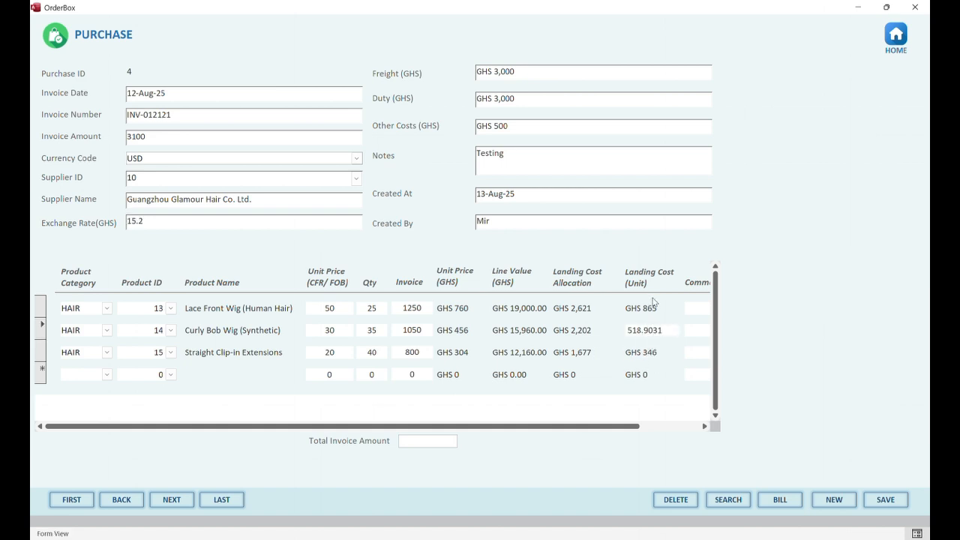
pyautogui.click(883, 499)
pyautogui.click(895, 37)
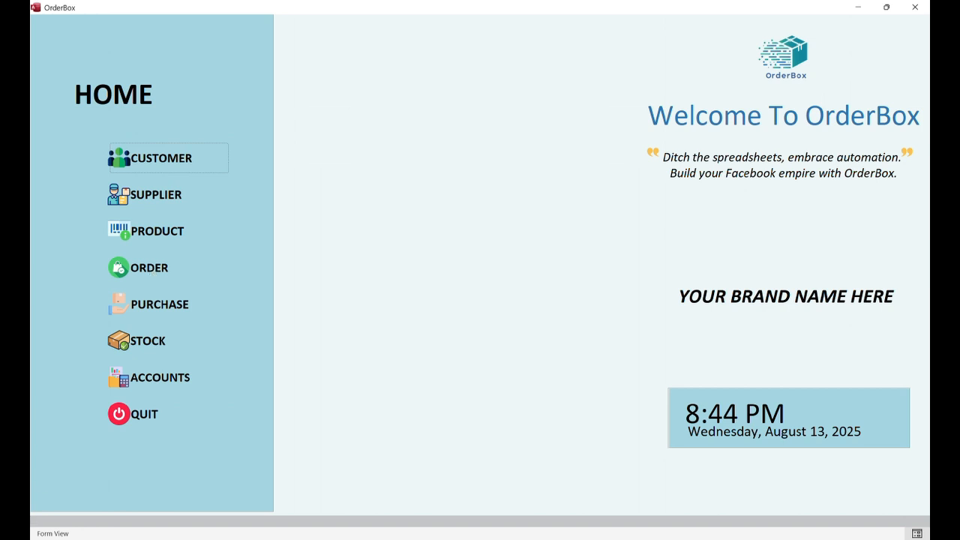
# Open the Order form, view order 1, and start a new blank order
pyautogui.click(142, 284)
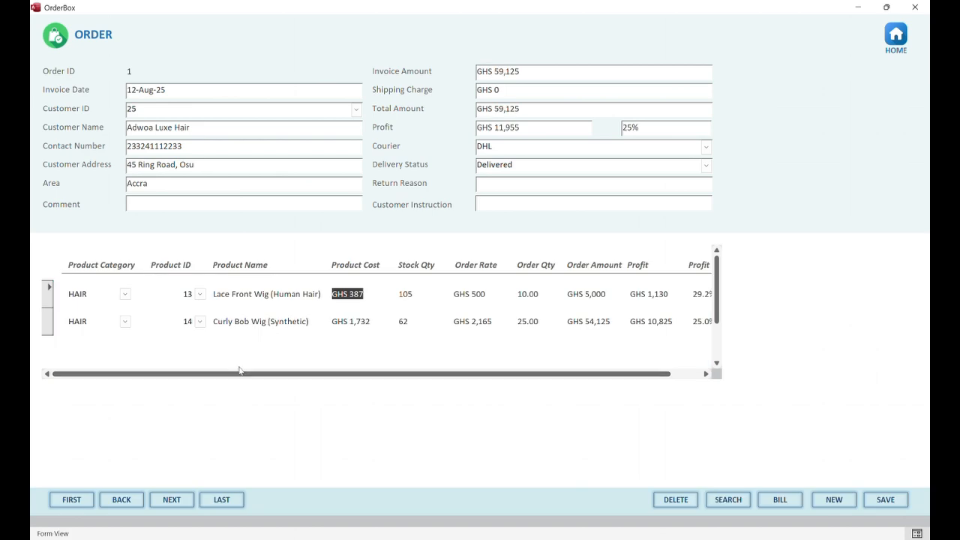
pyautogui.click(180, 502)
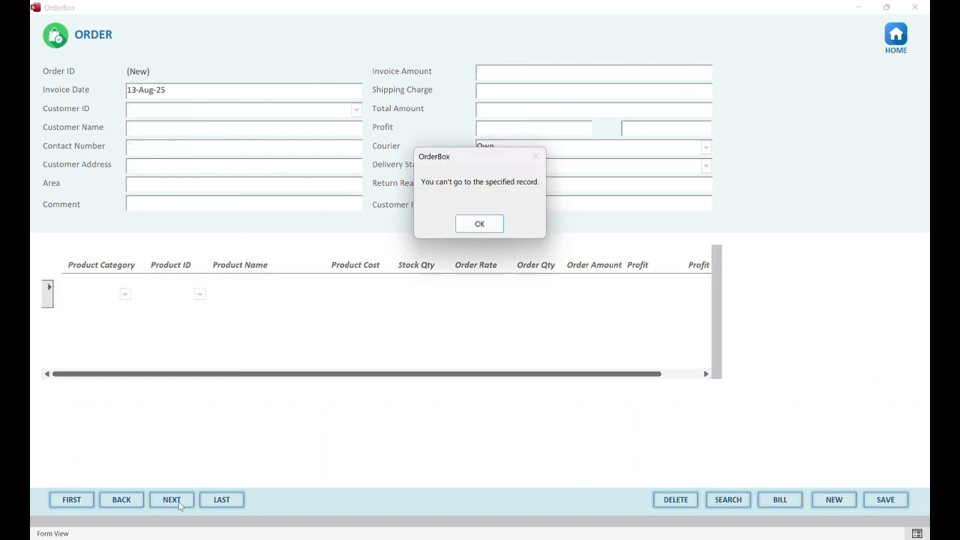
pyautogui.click(479, 224)
pyautogui.click(119, 500)
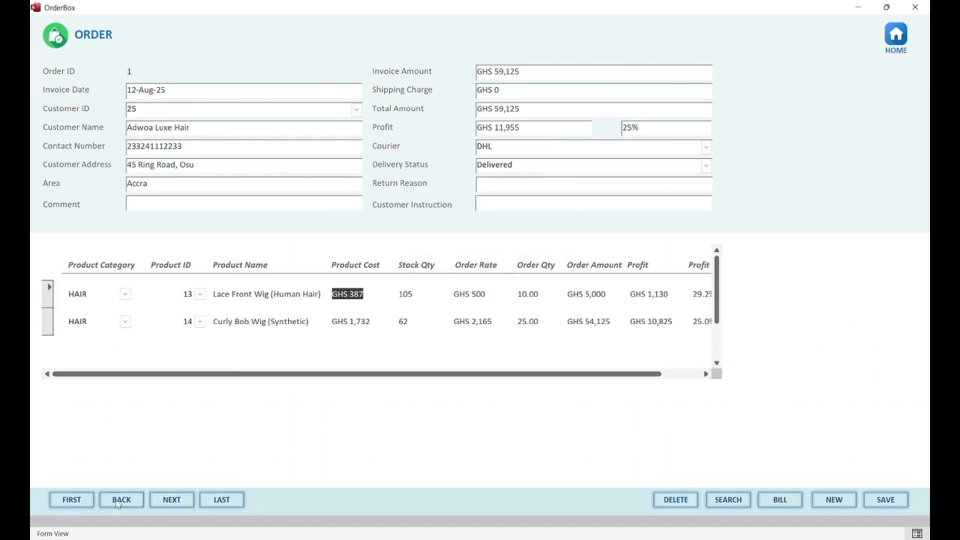
pyautogui.click(833, 500)
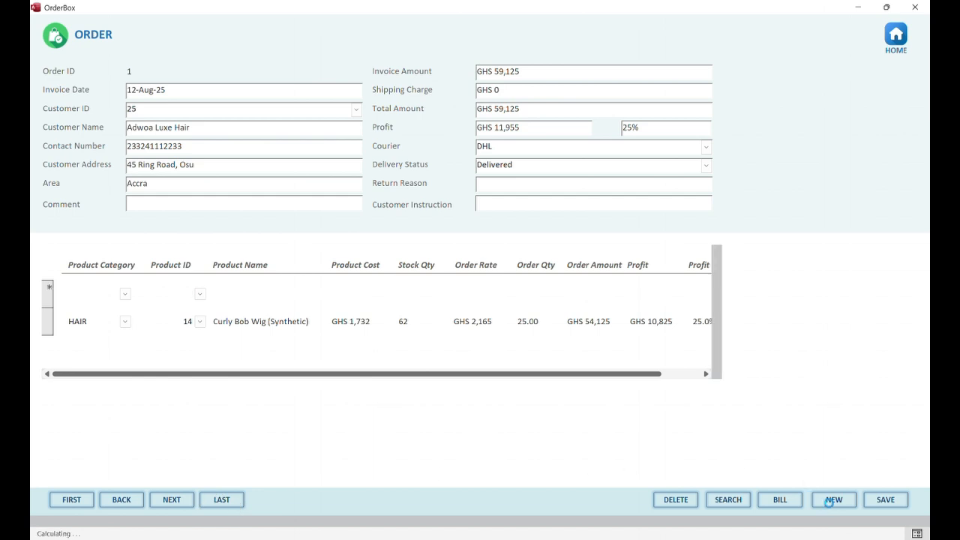
pyautogui.click(310, 98)
# Set the invoice date to 14-Aug-25, customer 26, and comment Testing
pyautogui.click(368, 89)
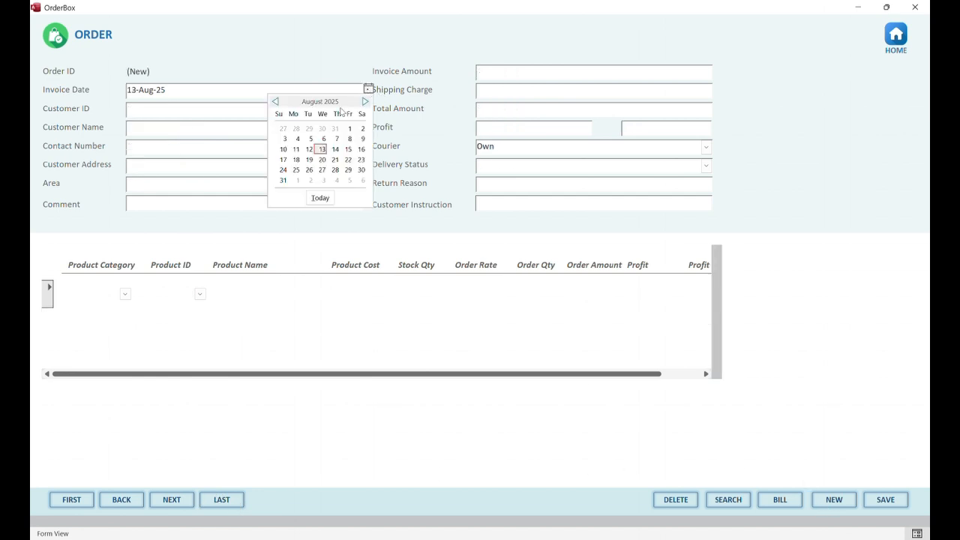
pyautogui.click(335, 149)
pyautogui.click(174, 110)
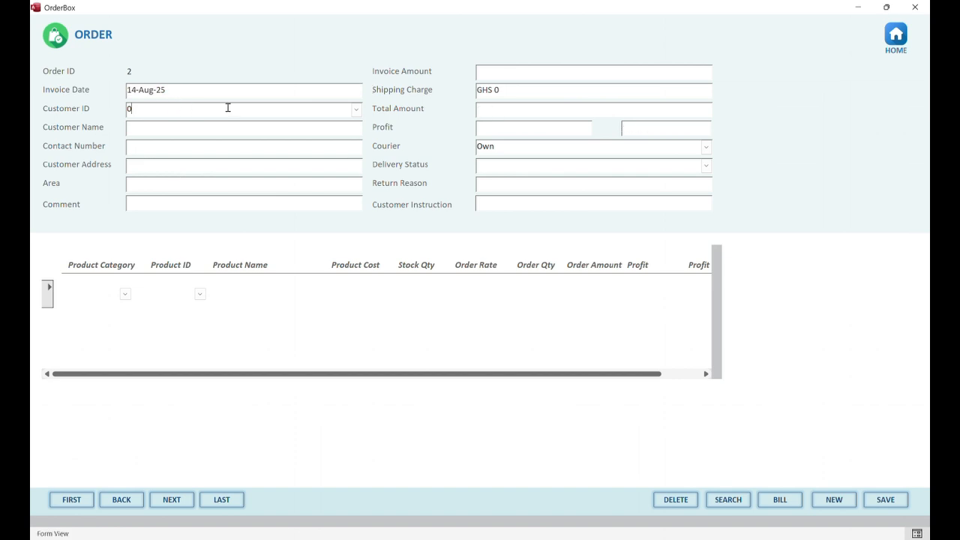
pyautogui.click(356, 109)
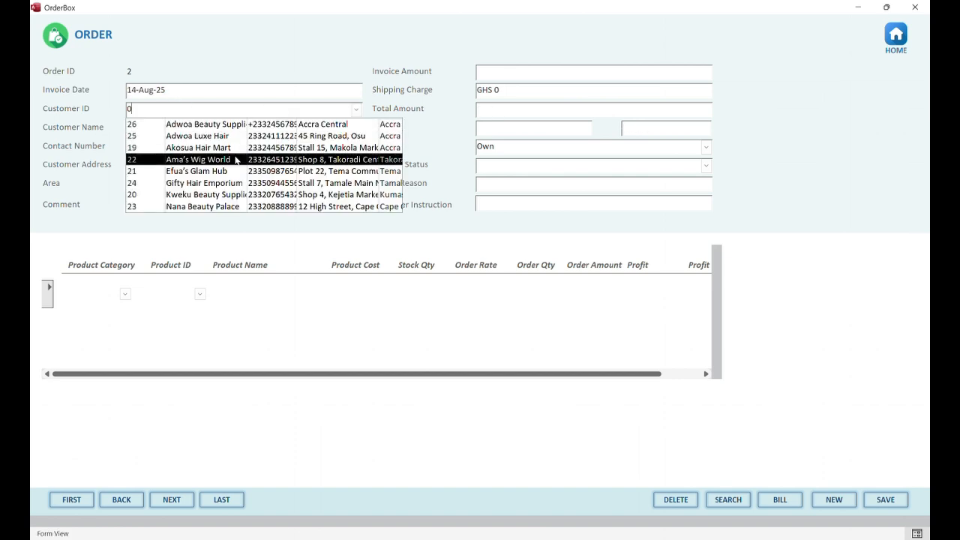
pyautogui.click(206, 123)
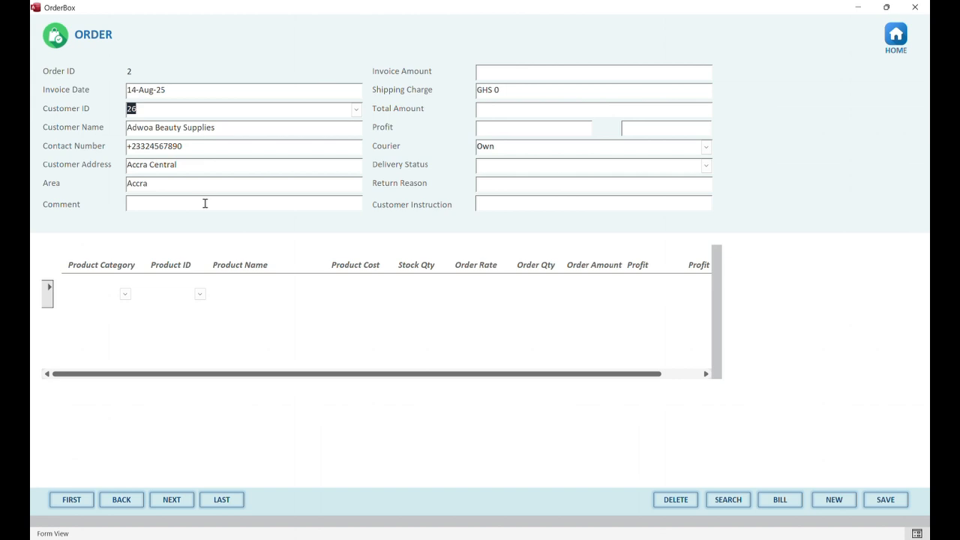
pyautogui.click(228, 209)
pyautogui.write('Testing')
# Set shipping GHS 500, courier DHL, status Delivered, and instruction 'Deliver to doorstep'
pyautogui.click(476, 88)
pyautogui.write('500')
pyautogui.click(500, 145)
pyautogui.click(704, 146)
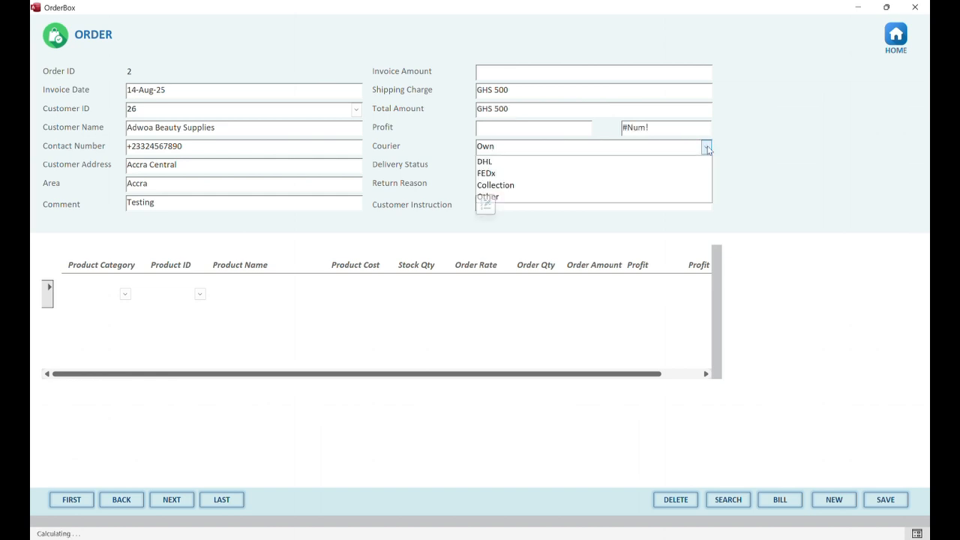
pyautogui.click(664, 161)
pyautogui.click(705, 165)
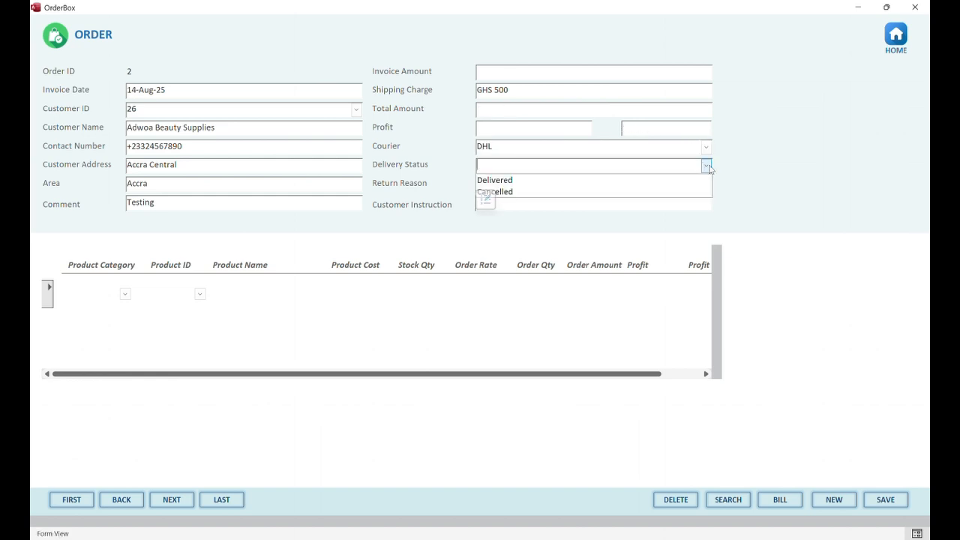
pyautogui.click(621, 182)
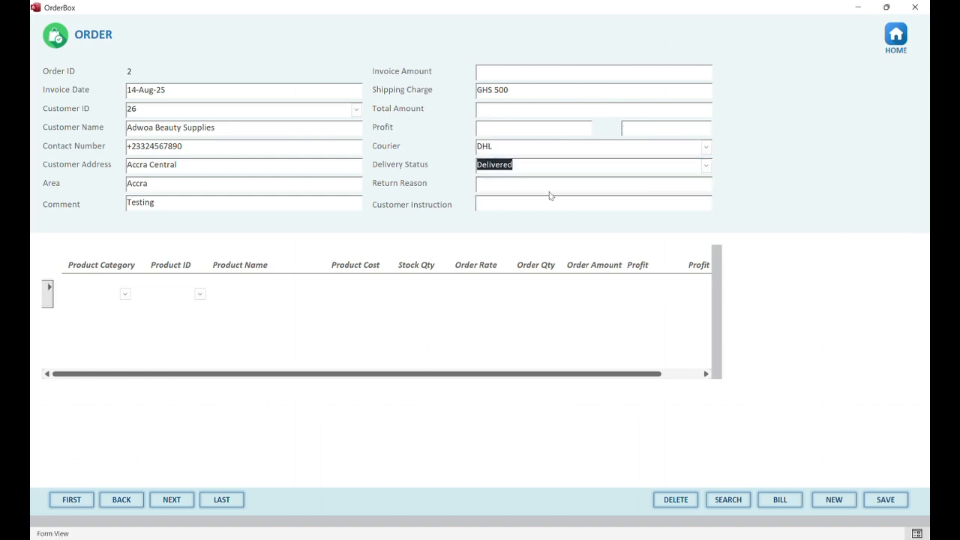
pyautogui.click(549, 188)
pyautogui.click(543, 207)
pyautogui.write('Deliver t')
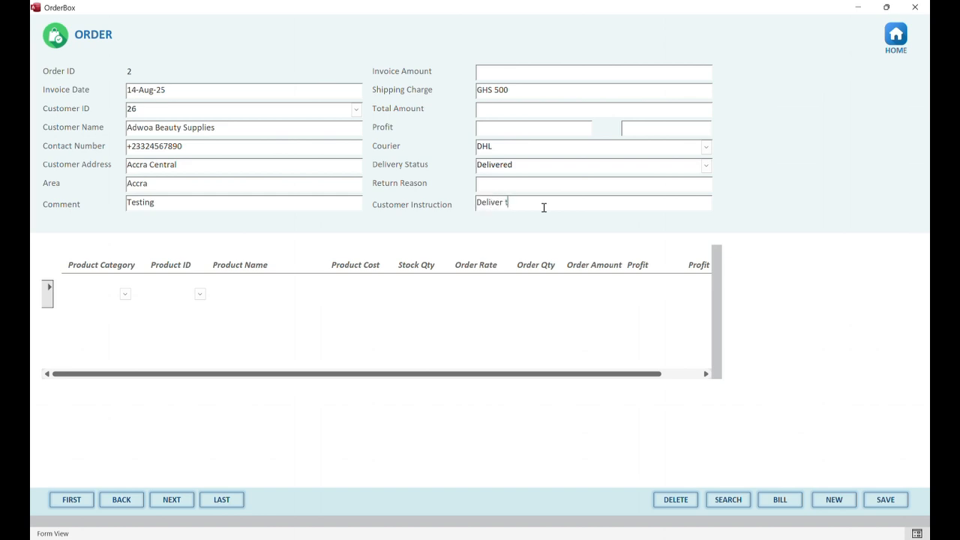
pyautogui.write('o doorstep')
# Add line one: HAIR product 13 Lace Front Wig at rate 550, quantity 20
pyautogui.click(125, 294)
pyautogui.click(122, 306)
pyautogui.click(201, 295)
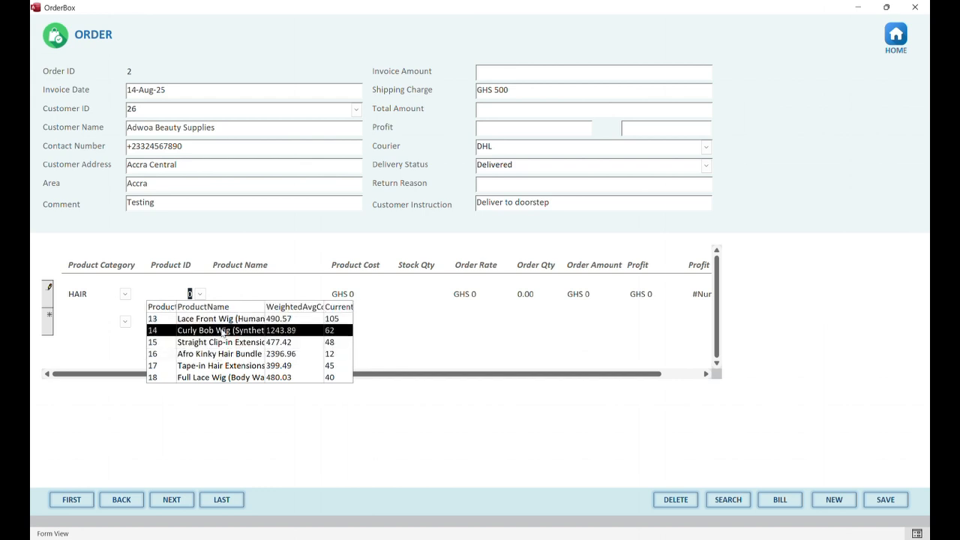
pyautogui.click(217, 319)
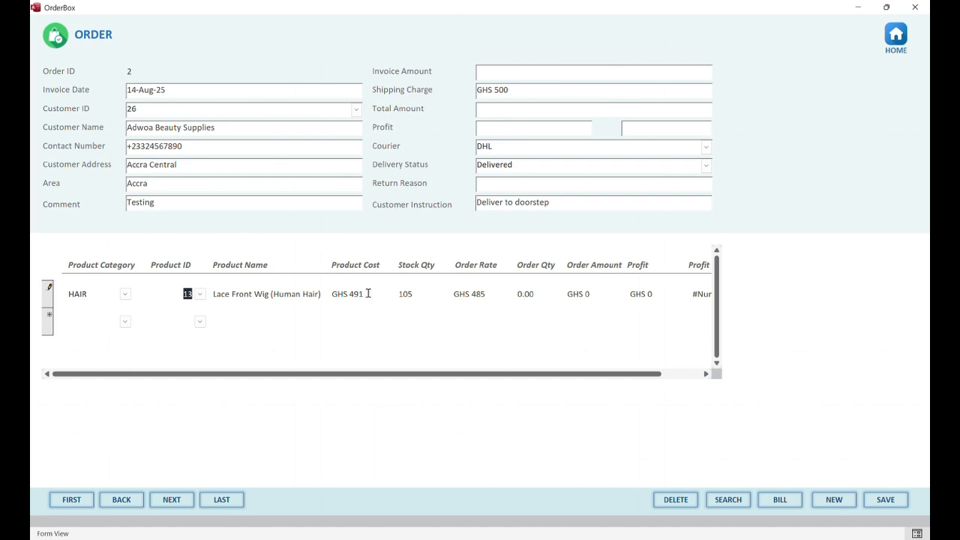
pyautogui.click(487, 293)
pyautogui.moveTo(487, 293); pyautogui.dragTo(410, 291)
pyautogui.write('550')
pyautogui.click(529, 293)
pyautogui.moveTo(533, 294); pyautogui.dragTo(495, 290)
pyautogui.write('20')
pyautogui.click(583, 292)
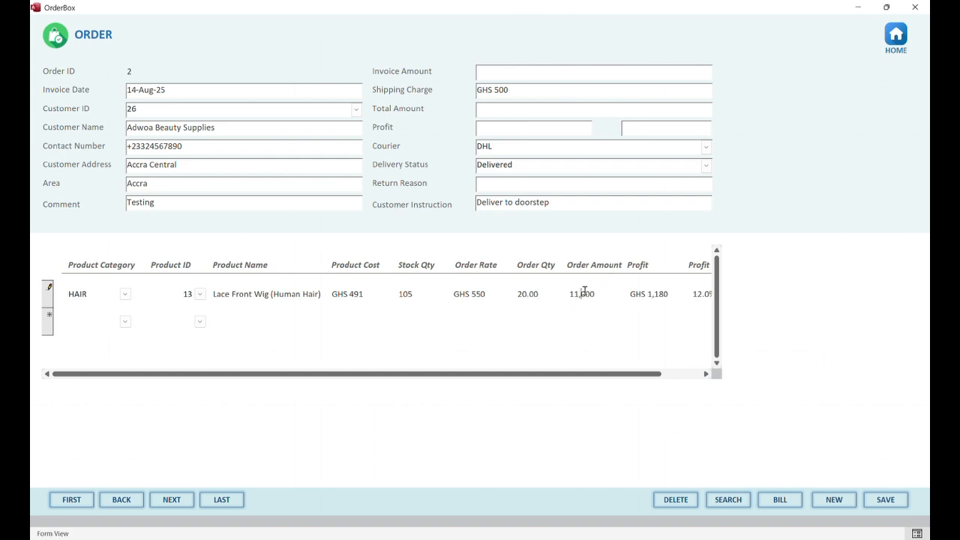
# Add line two: HAIR product 14 Curly Bob Wig, quantity 5
pyautogui.click(124, 320)
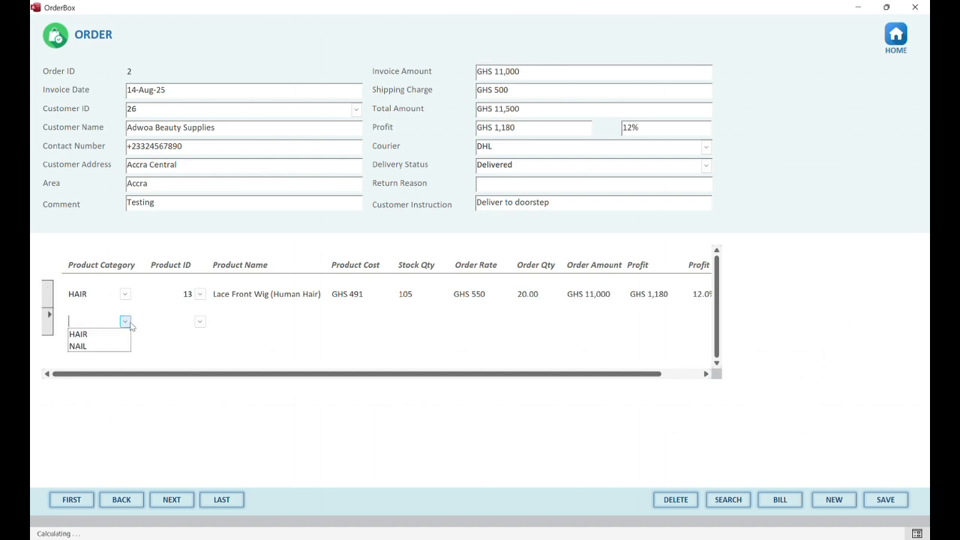
pyautogui.click(107, 345)
pyautogui.click(124, 321)
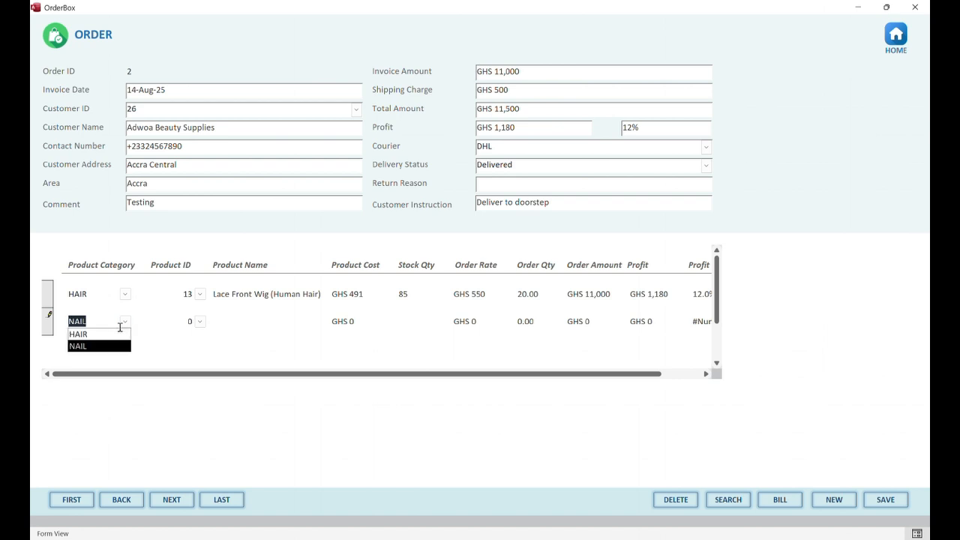
pyautogui.click(117, 334)
pyautogui.click(200, 321)
pyautogui.click(186, 358)
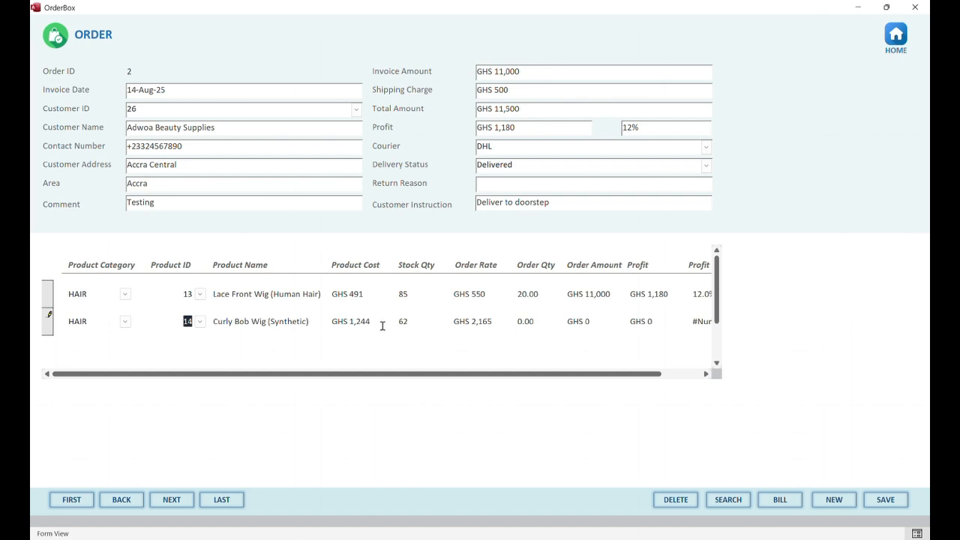
pyautogui.click(515, 322)
pyautogui.write('5')
pyautogui.click(597, 320)
# Review both lines' exact profit and profit margin values
pyautogui.click(651, 323)
pyautogui.click(708, 321)
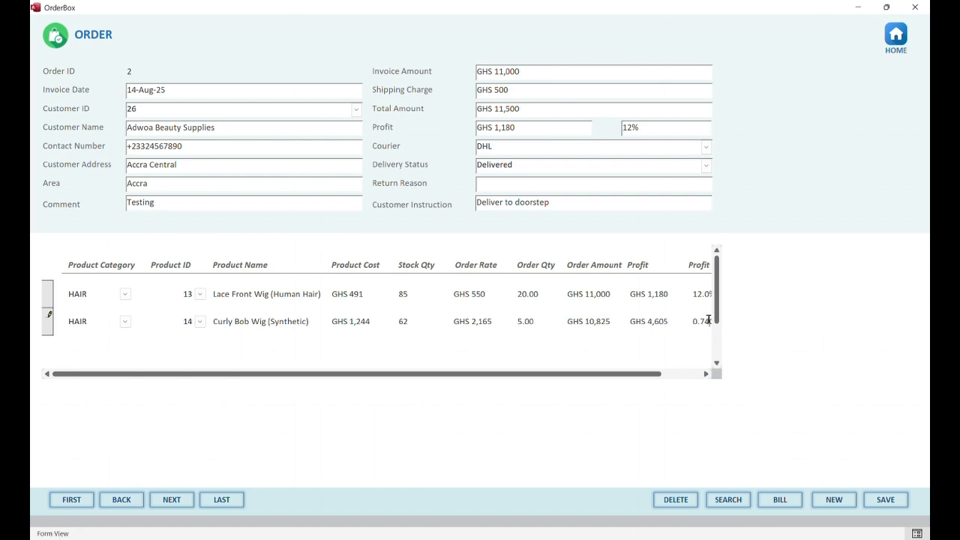
pyautogui.moveTo(640, 377); pyautogui.dragTo(707, 375)
pyautogui.click(615, 297)
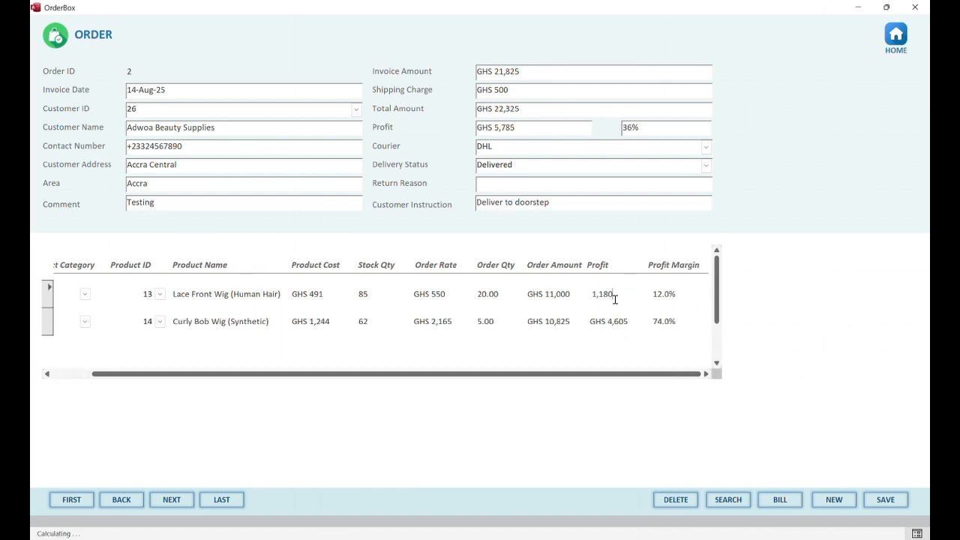
pyautogui.click(615, 318)
pyautogui.click(615, 295)
pyautogui.click(615, 320)
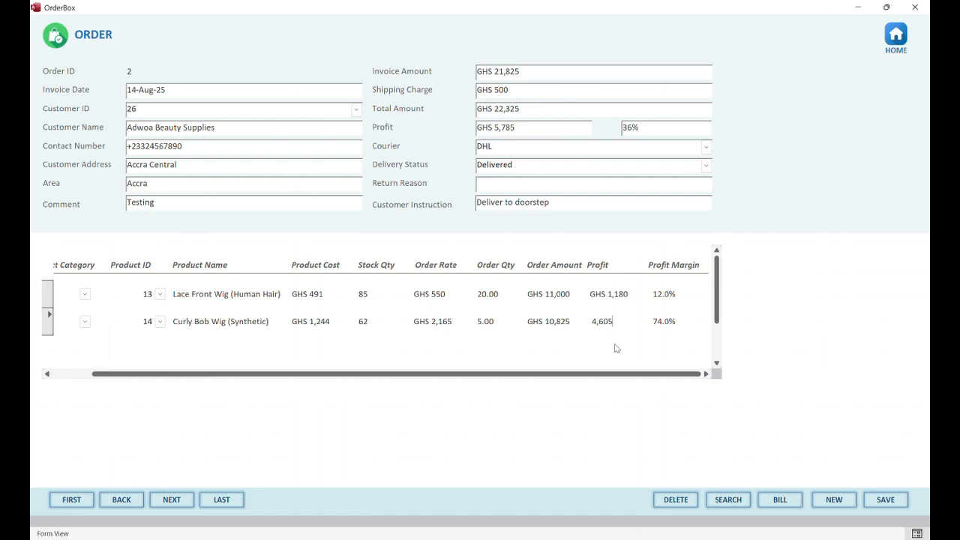
pyautogui.click(678, 294)
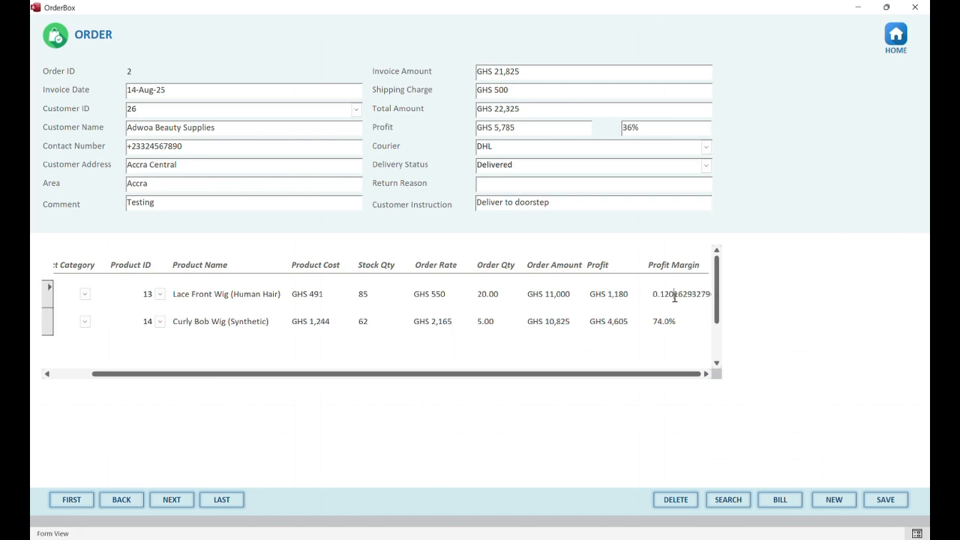
pyautogui.click(669, 321)
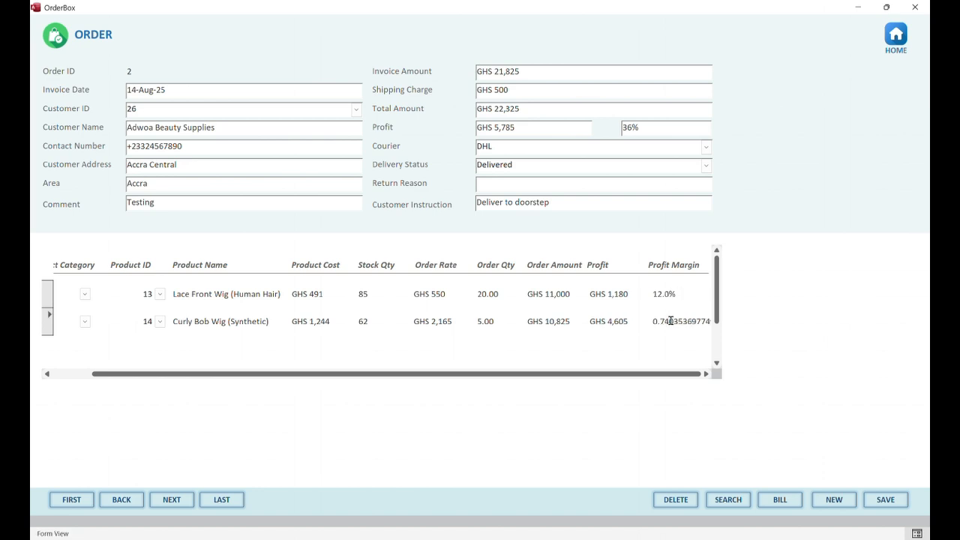
# Change line two's rate from 2,165 to 1,700 and check the recalculated amount and margin
pyautogui.click(435, 321)
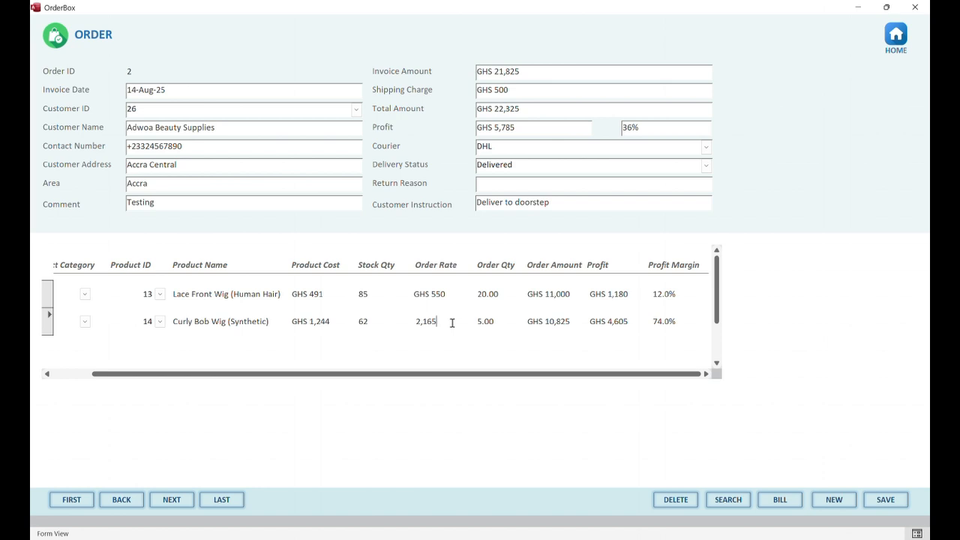
pyautogui.moveTo(453, 322); pyautogui.dragTo(393, 321)
pyautogui.write('15')
pyautogui.press('BackSpace')
pyautogui.write('700')
pyautogui.click(490, 321)
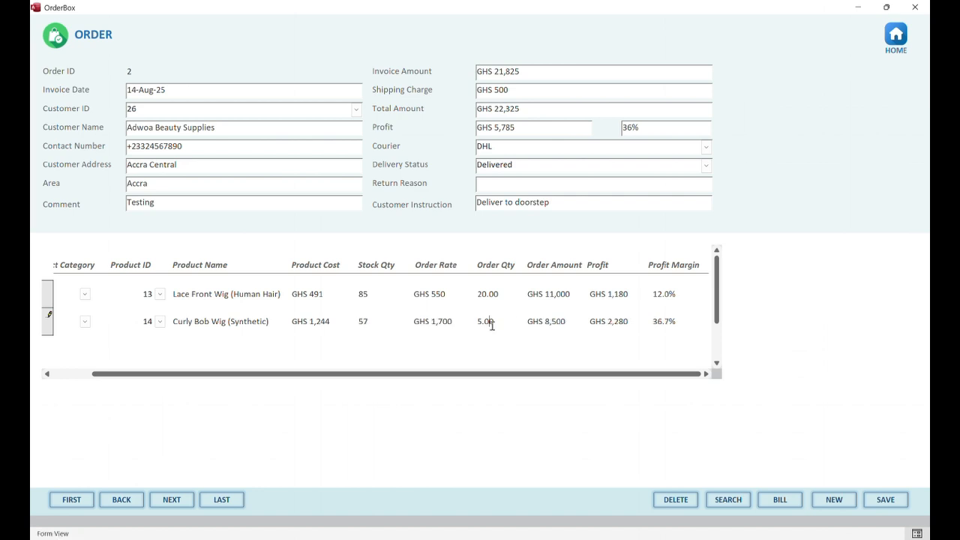
pyautogui.click(531, 321)
pyautogui.click(654, 321)
# Set order 2's shipping charge to 0, giving a GHS 19,500 total and 22% profit
pyautogui.click(472, 90)
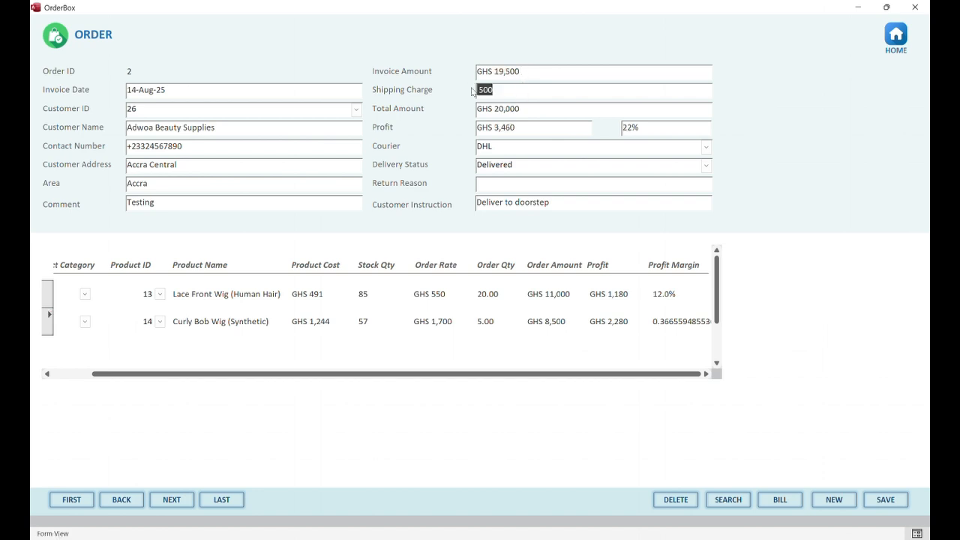
pyautogui.write('0')
pyautogui.click(504, 114)
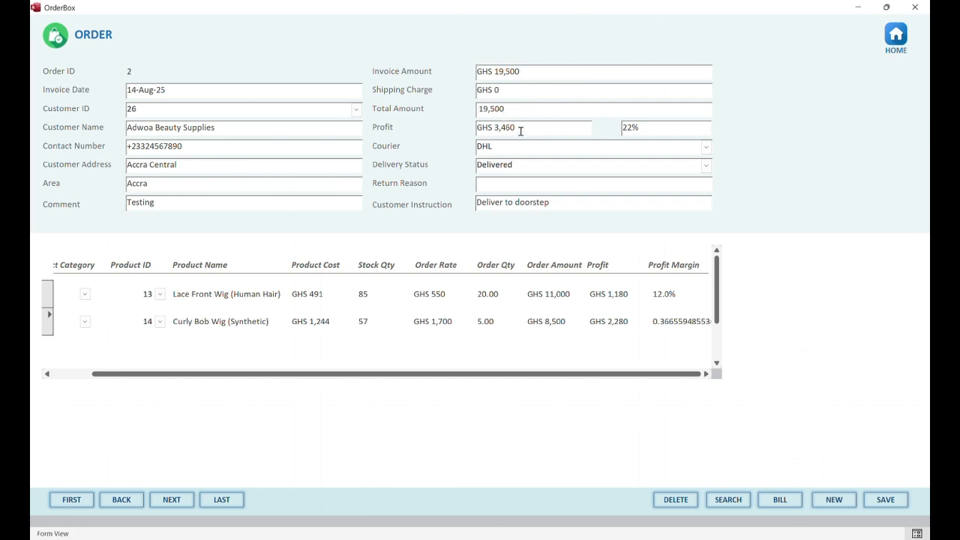
pyautogui.click(520, 129)
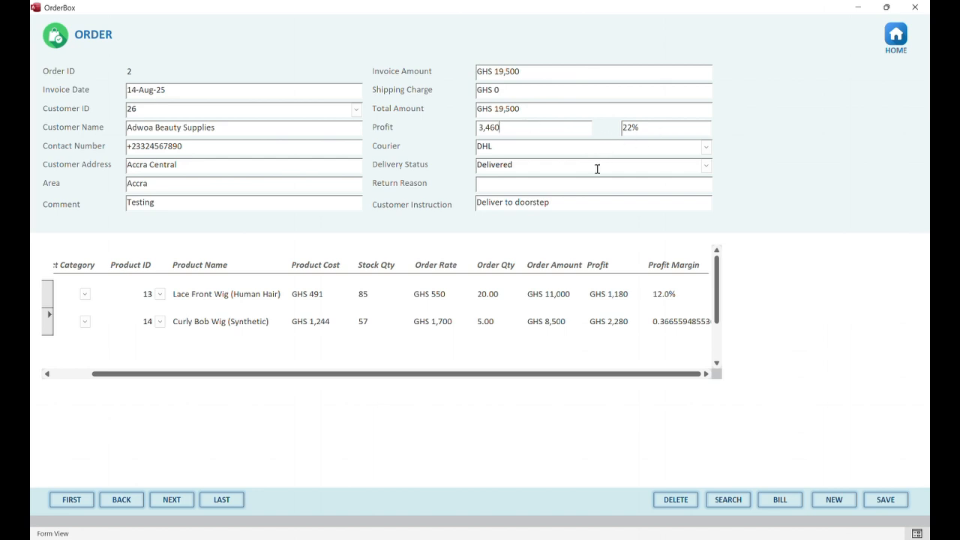
pyautogui.click(537, 322)
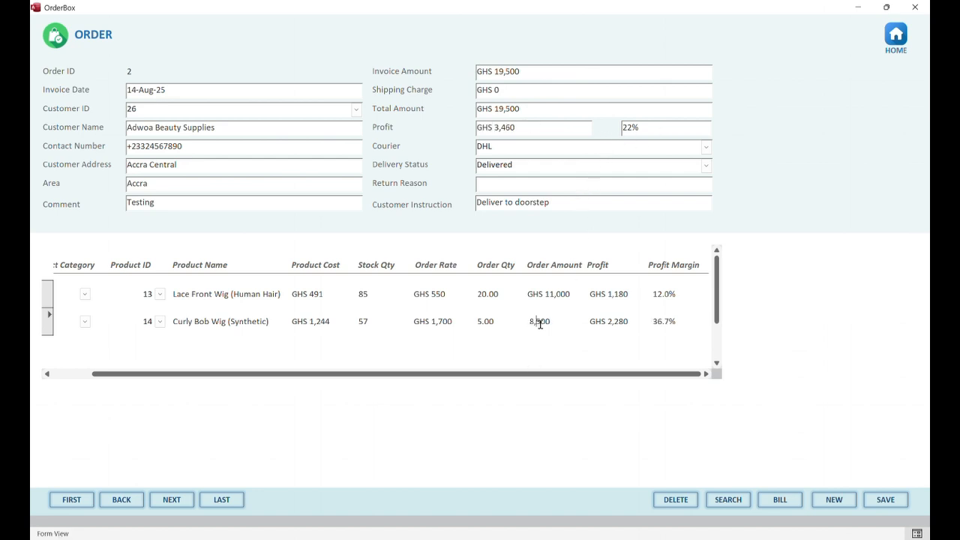
# Save order 2, preview its rInvoice report totalling 19500, then close it
pyautogui.click(888, 501)
pyautogui.click(780, 501)
pyautogui.scroll(-2, 379, 270)
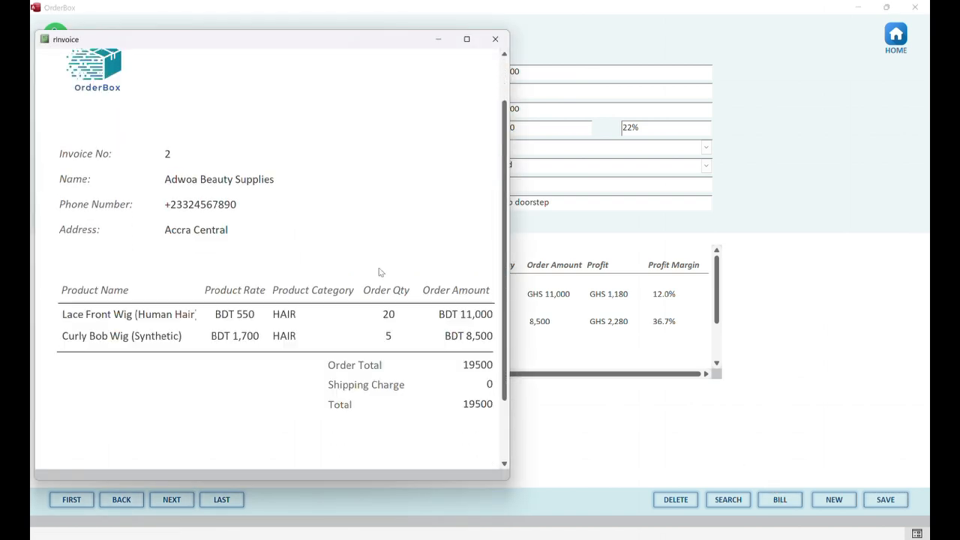
pyautogui.scroll(-1, 380, 271)
pyautogui.moveTo(509, 248); pyautogui.dragTo(549, 245)
pyautogui.scroll(3, 433, 274)
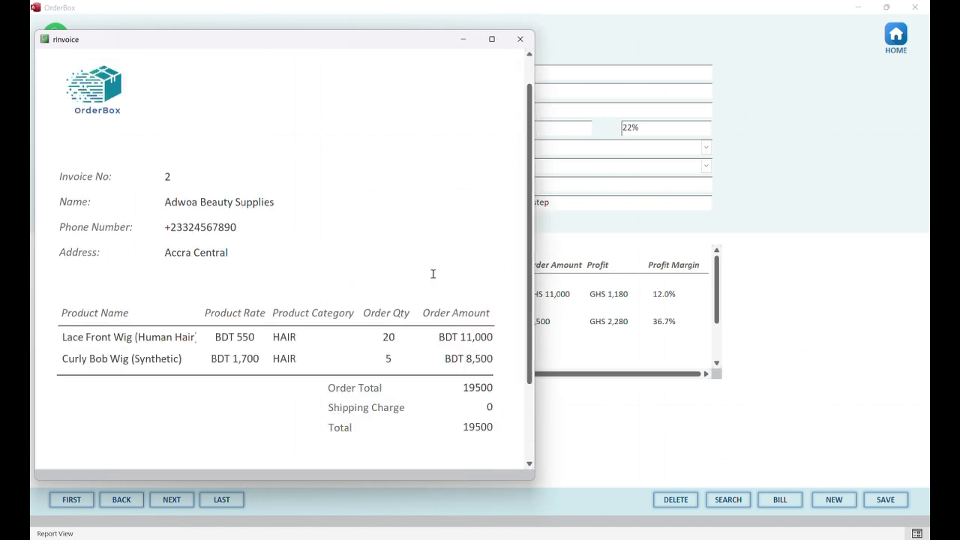
pyautogui.scroll(-1, 374, 375)
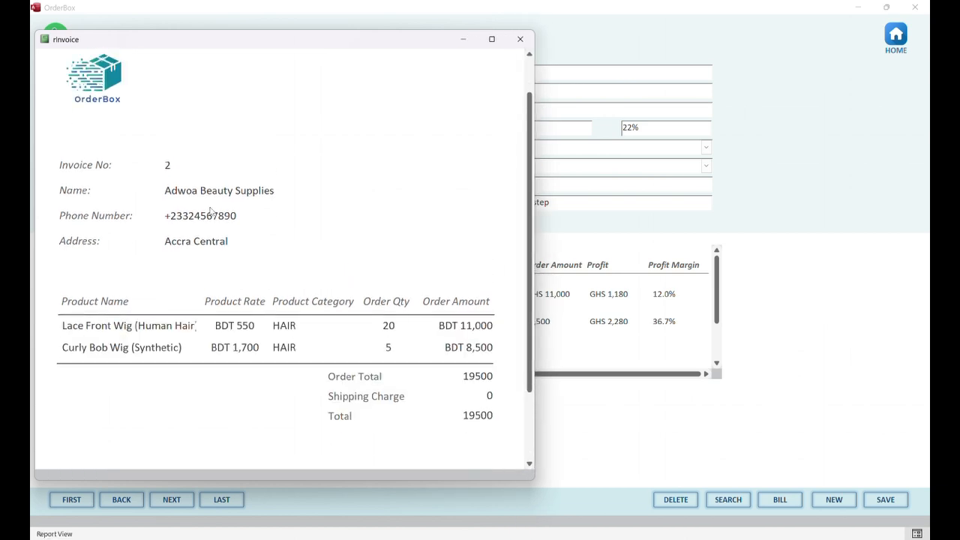
pyautogui.click(521, 40)
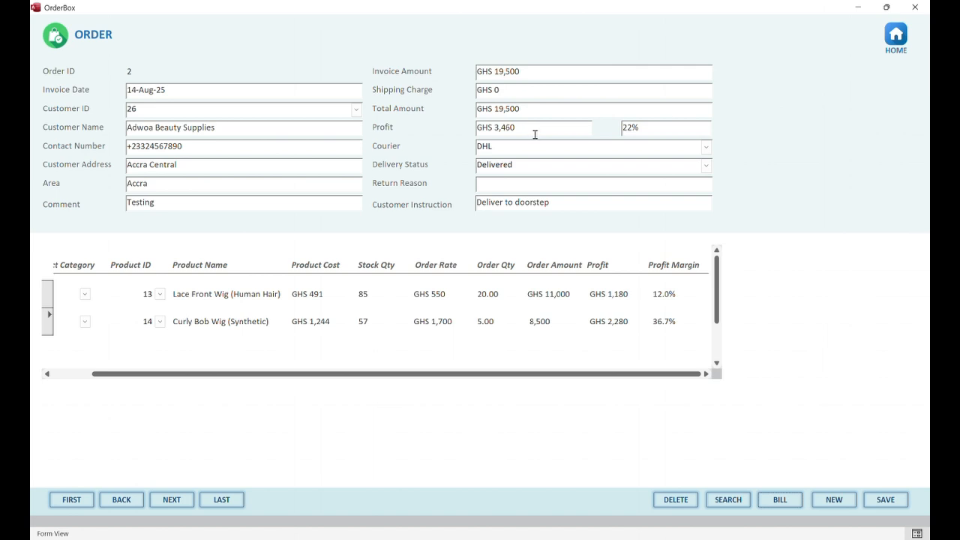
# Review Product Stock's exact unit costs and GHS 201,458 total stock value, then go home
pyautogui.click(896, 35)
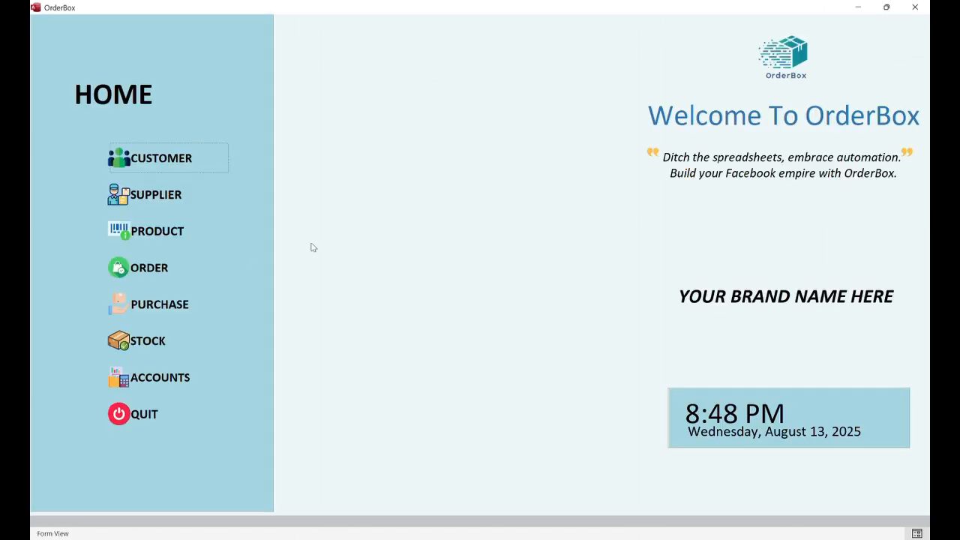
pyautogui.click(147, 340)
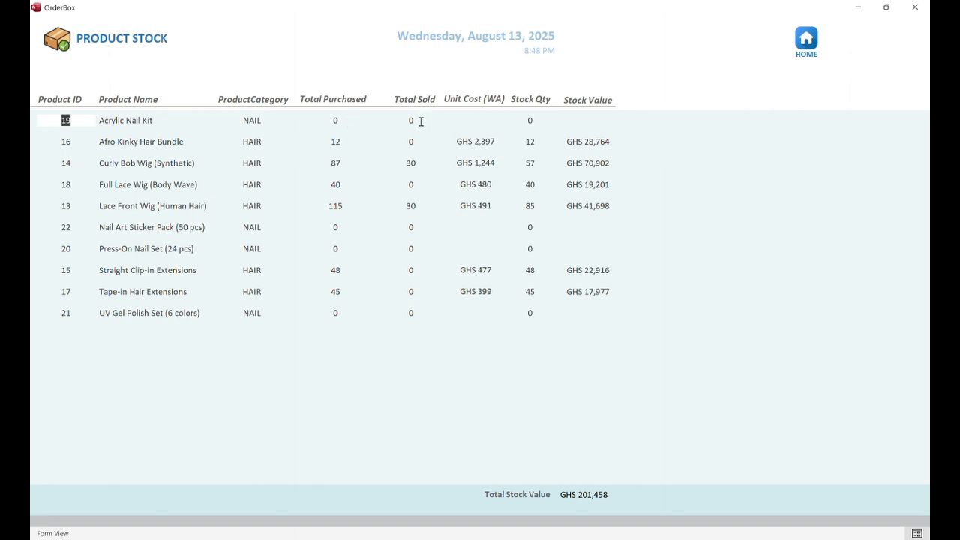
pyautogui.click(419, 170)
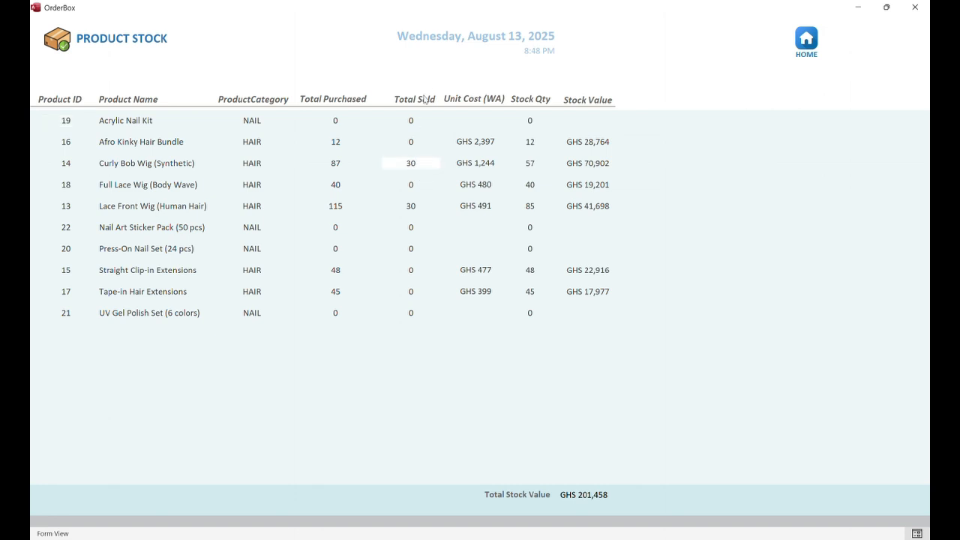
pyautogui.click(470, 142)
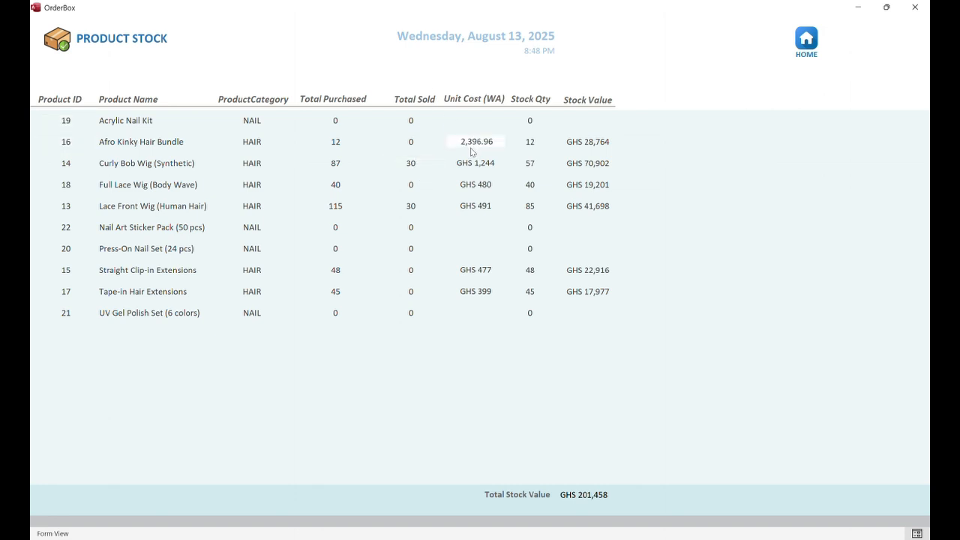
pyautogui.click(471, 163)
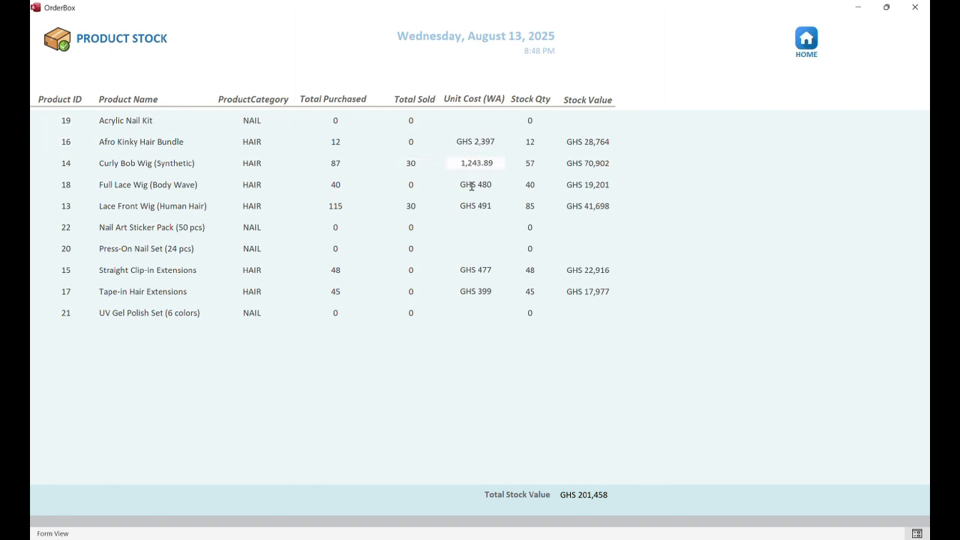
pyautogui.click(471, 185)
pyautogui.click(473, 206)
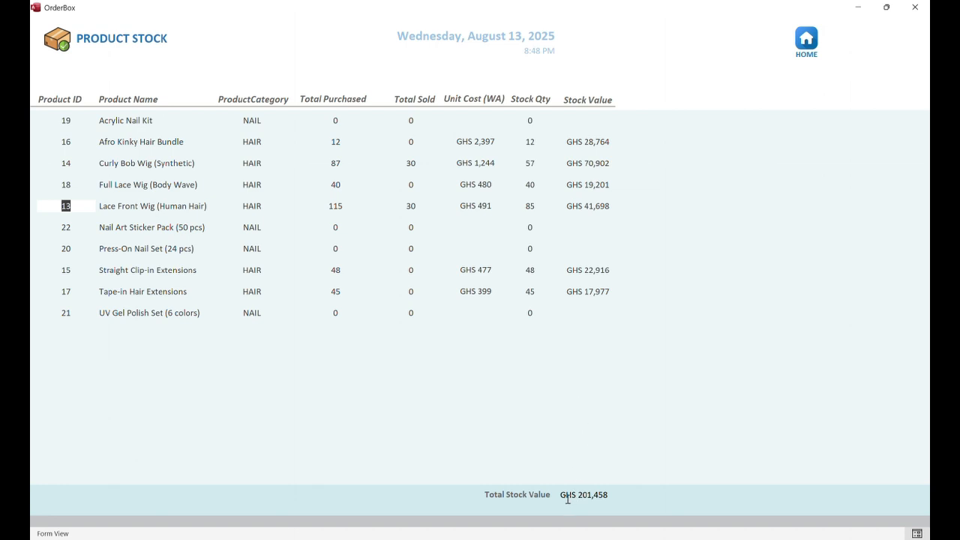
pyautogui.moveTo(563, 494); pyautogui.dragTo(608, 496)
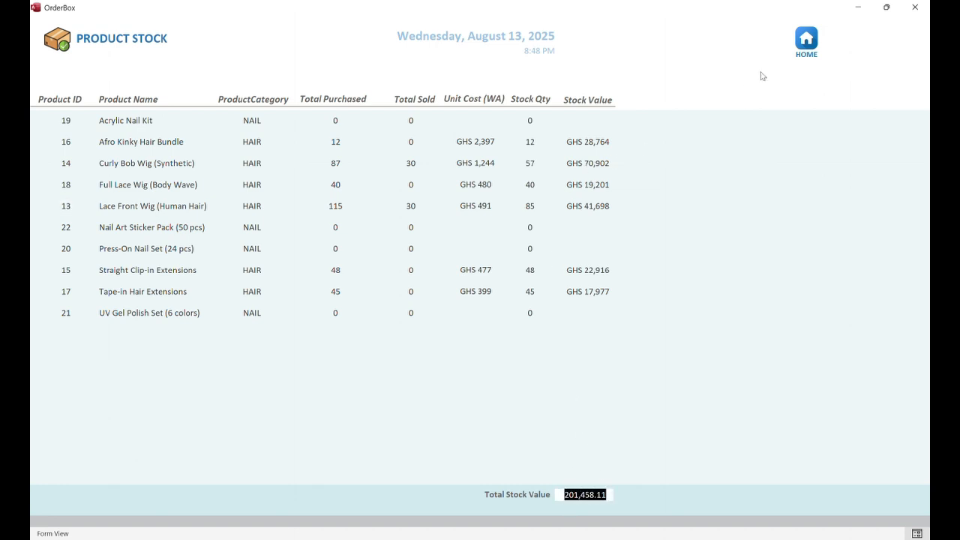
pyautogui.click(807, 42)
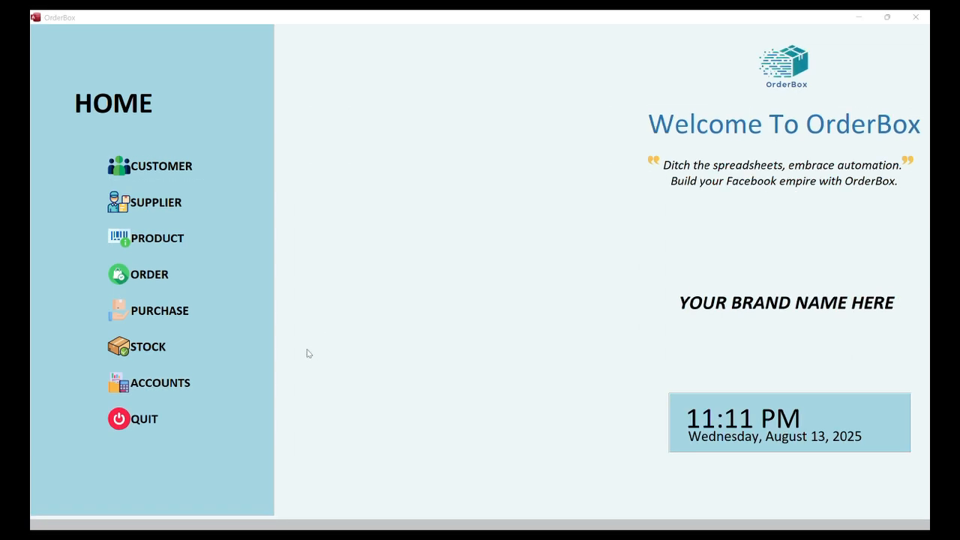
# Open Accounts Entry and reveal transaction 16's exact GHS 1,500 Customs & Duties amount
pyautogui.click(147, 387)
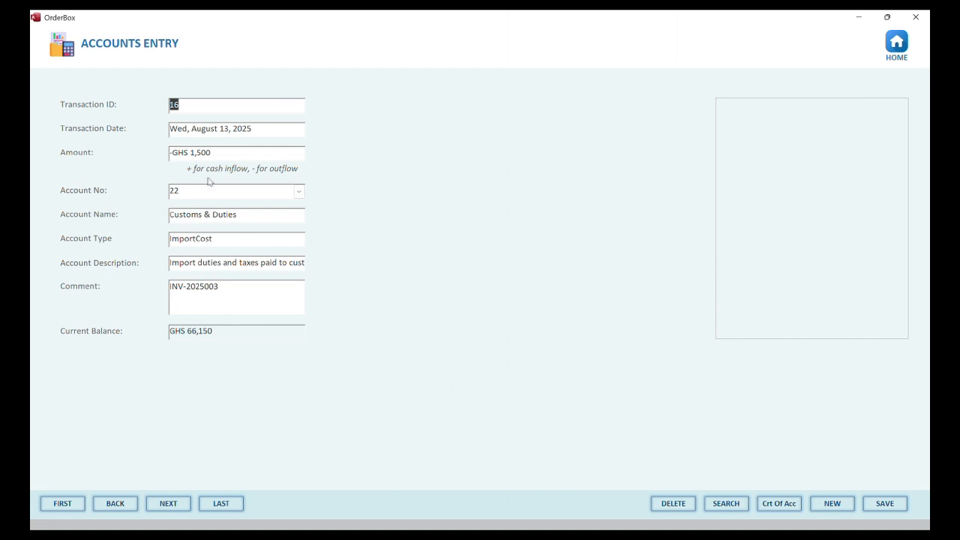
pyautogui.moveTo(235, 153); pyautogui.dragTo(127, 153)
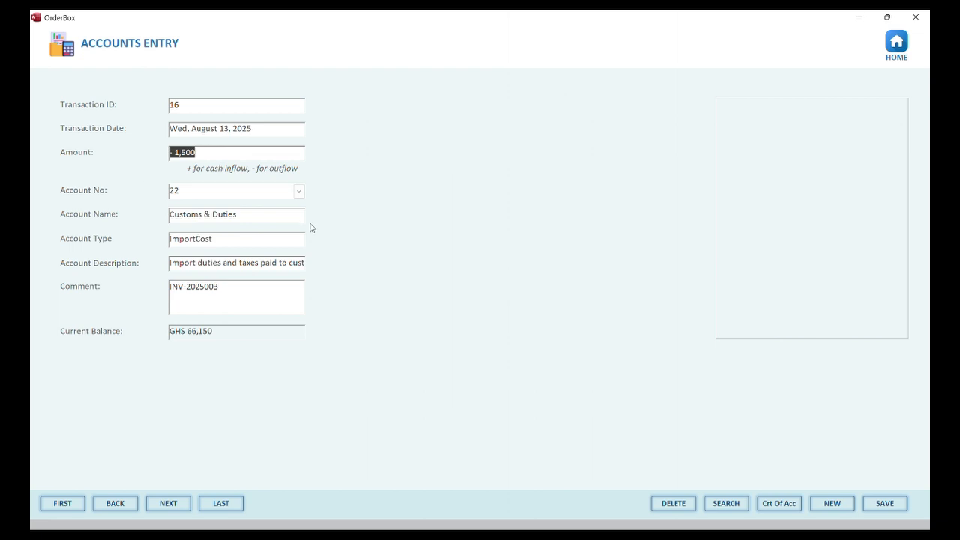
# Save a new -45600 transaction to Product Payment (LC/TT) with an invoice reference comment
pyautogui.click(833, 504)
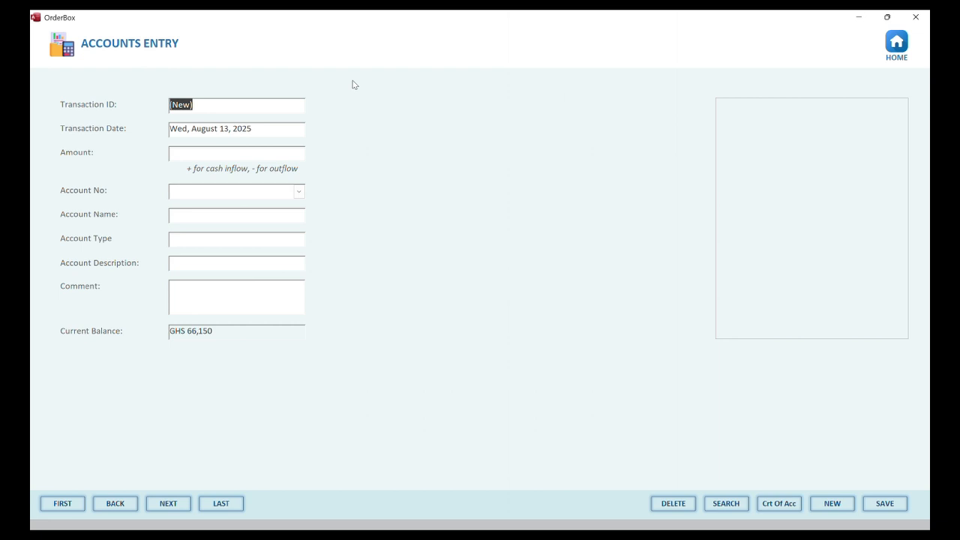
pyautogui.click(248, 153)
pyautogui.write('-45600')
pyautogui.click(299, 191)
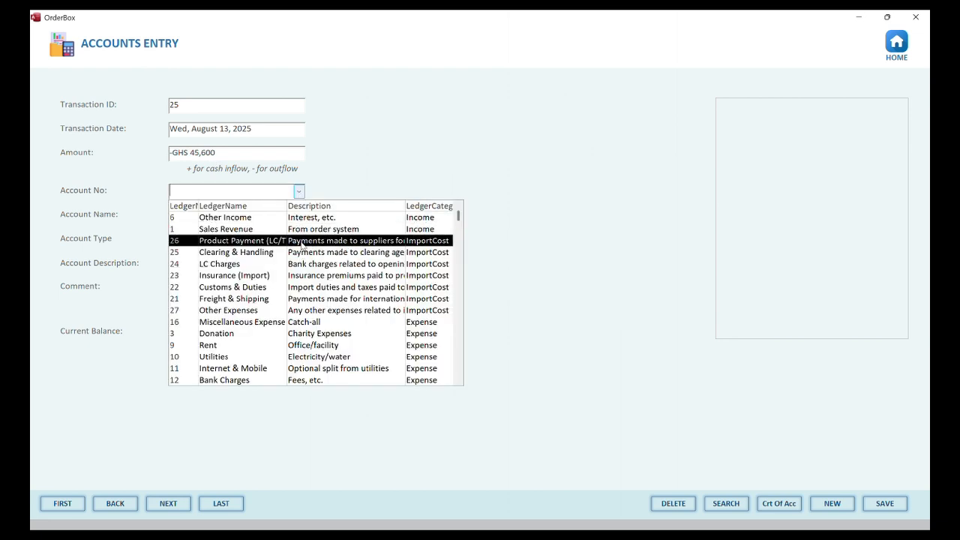
pyautogui.click(301, 241)
pyautogui.click(271, 289)
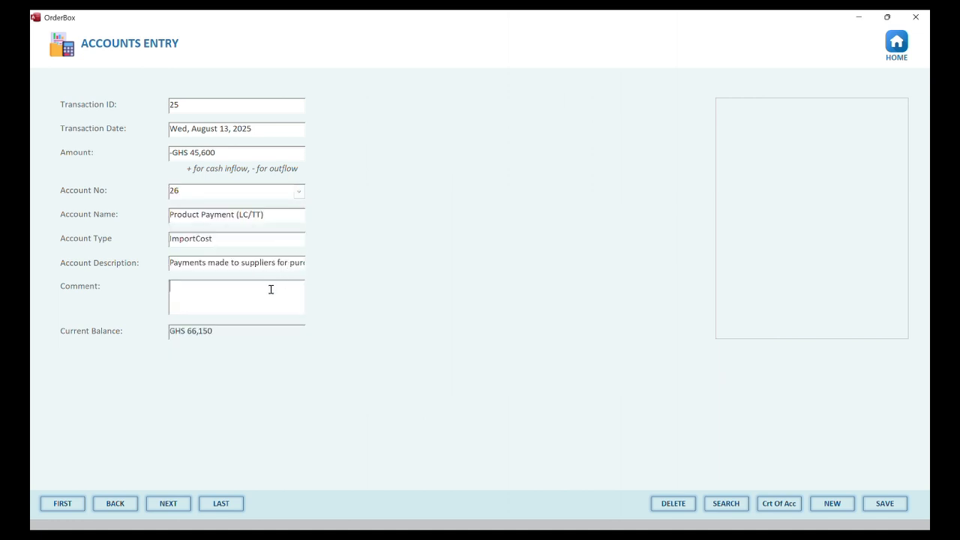
pyautogui.write('INV-23232')
pyautogui.click(895, 510)
pyautogui.click(814, 505)
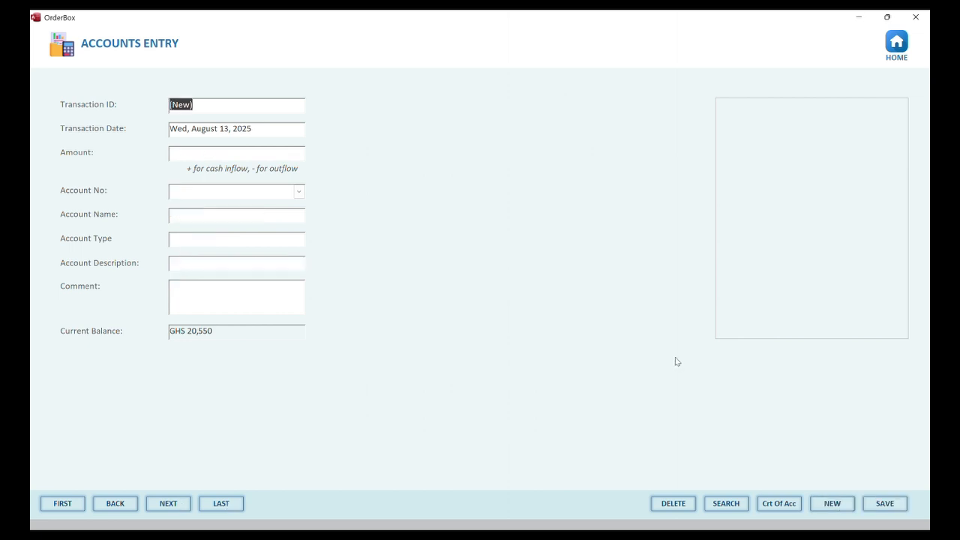
# Save a -300 Freight & Shipping transaction (account 21) with an invoice reference comment
pyautogui.click(256, 148)
pyautogui.write('-300')
pyautogui.press('Tab')
pyautogui.click(298, 191)
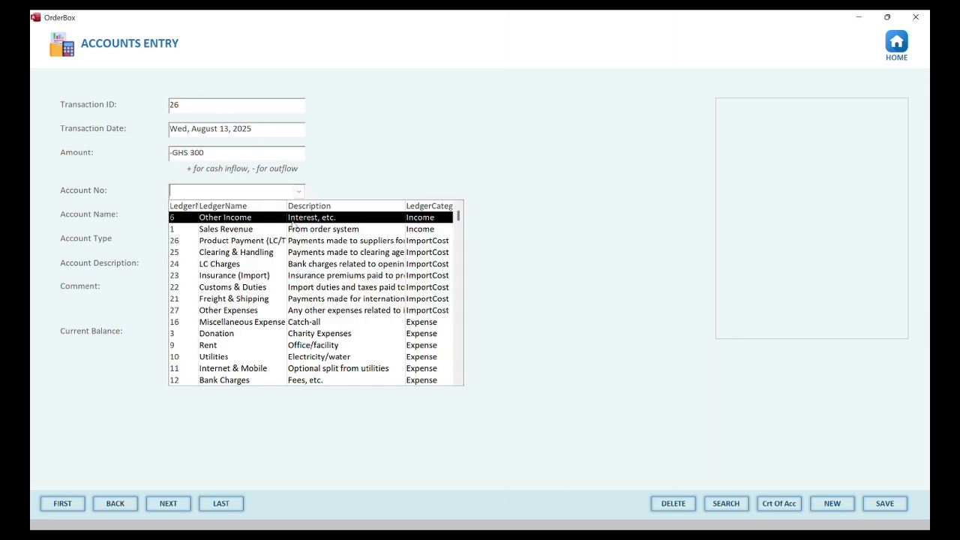
pyautogui.click(224, 300)
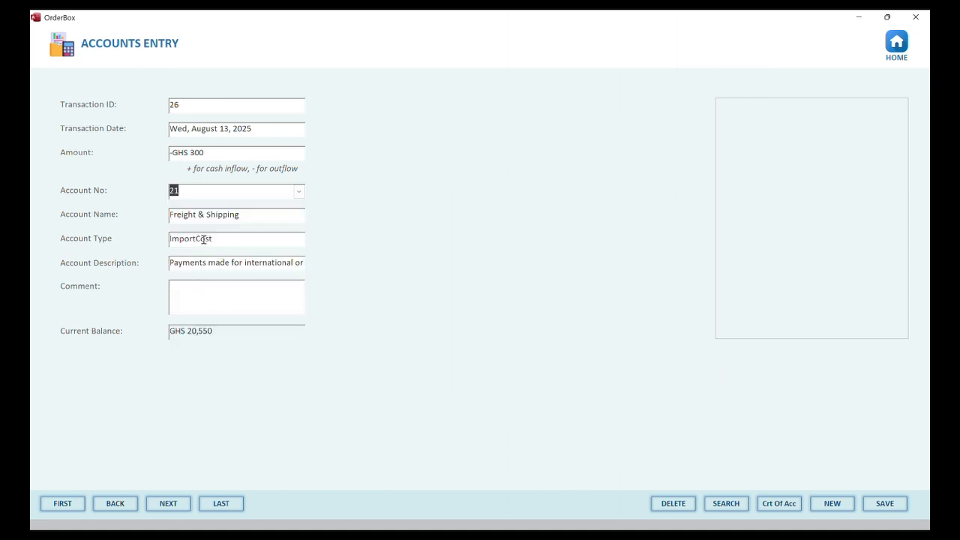
pyautogui.click(240, 308)
pyautogui.write('INV-2323')
pyautogui.click(888, 505)
# Save a new -3000 Customs & Duties transaction under account 22
pyautogui.click(832, 504)
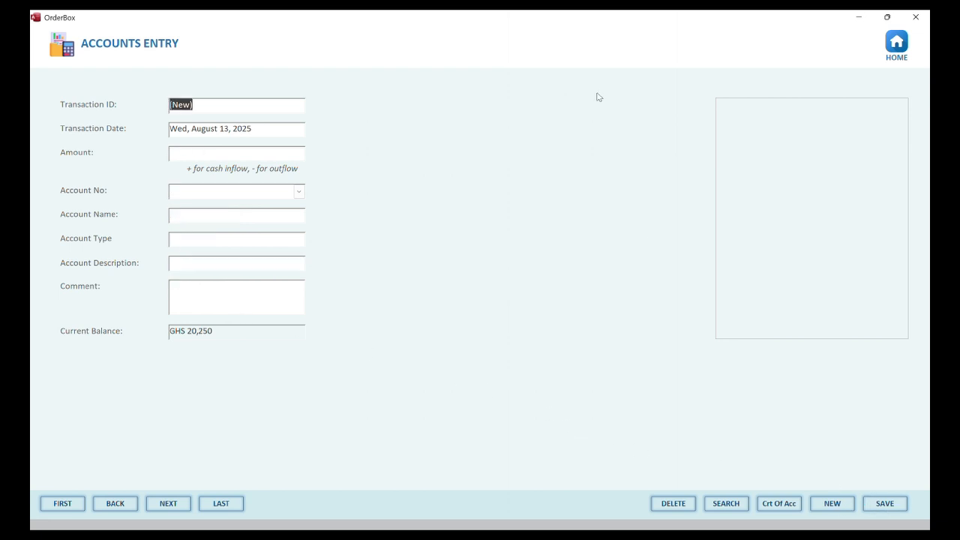
pyautogui.click(237, 156)
pyautogui.write('-3000')
pyautogui.click(298, 191)
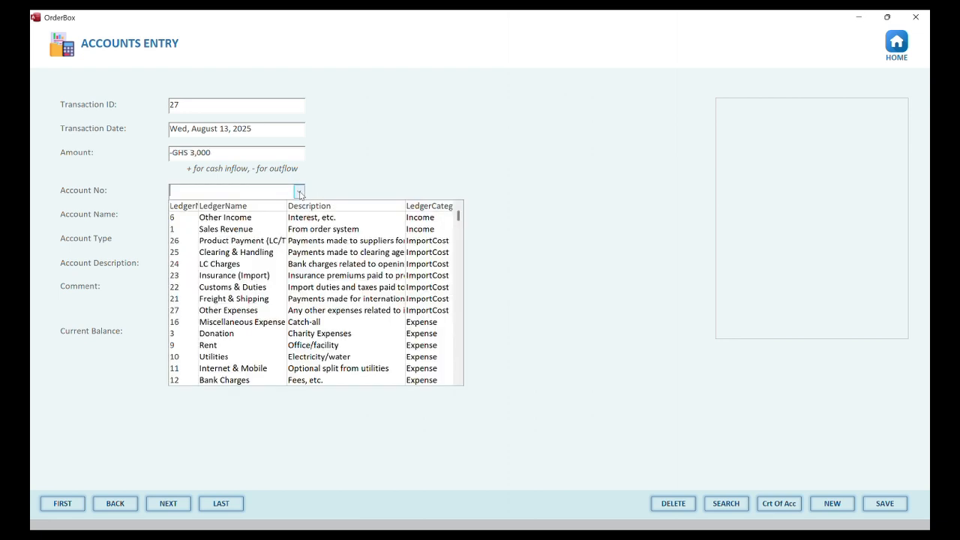
pyautogui.click(253, 287)
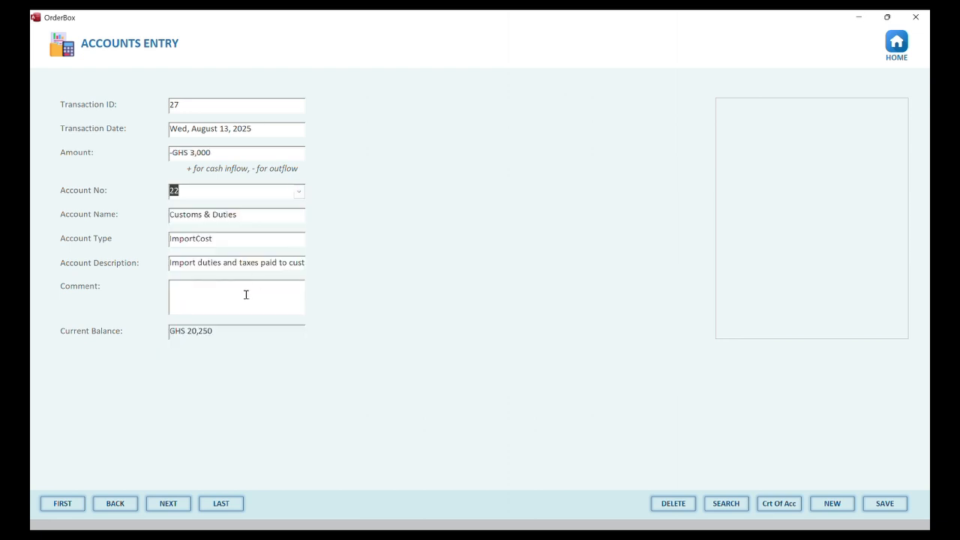
pyautogui.click(246, 294)
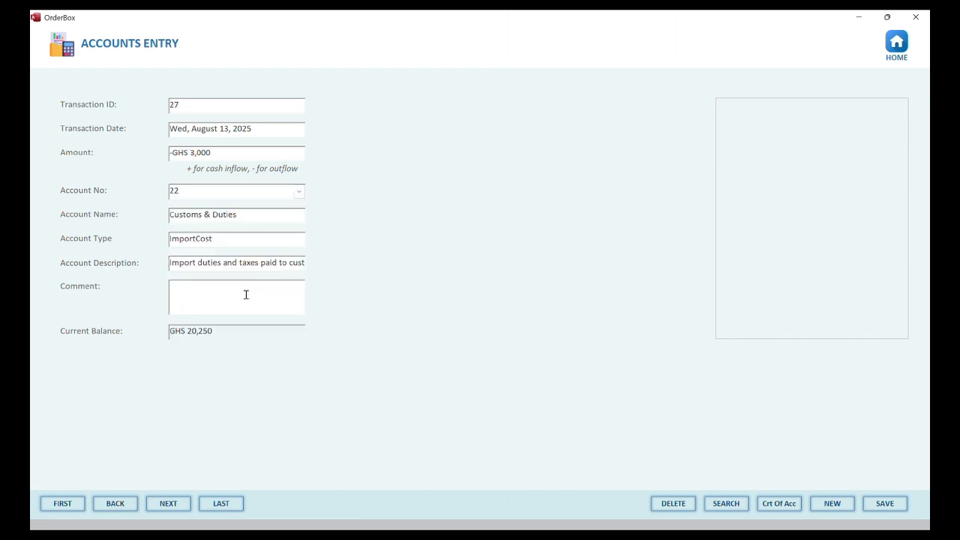
pyautogui.click(873, 507)
# Save a new -500 Other Expenses transaction under account 27
pyautogui.click(830, 504)
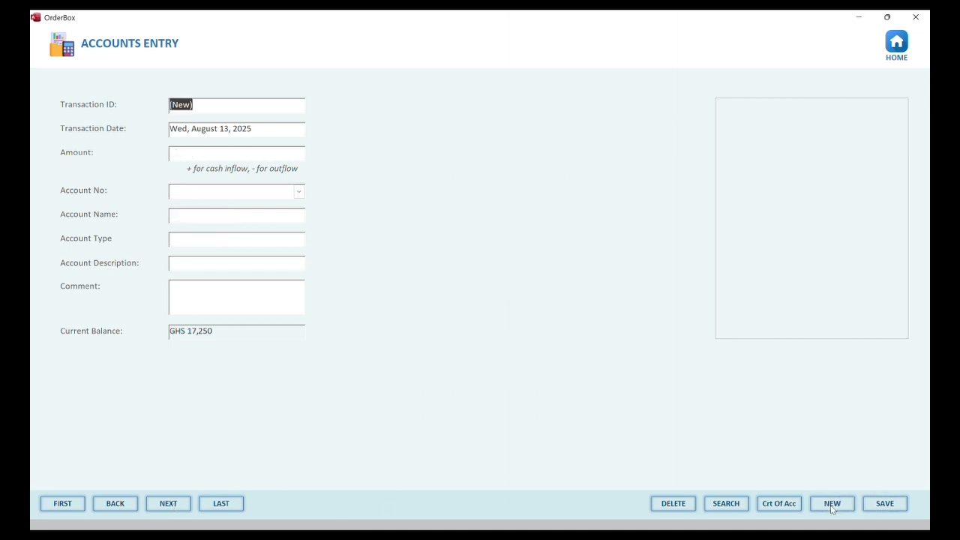
pyautogui.click(266, 154)
pyautogui.write('-GHS ')
pyautogui.write('500')
pyautogui.click(295, 192)
pyautogui.click(295, 193)
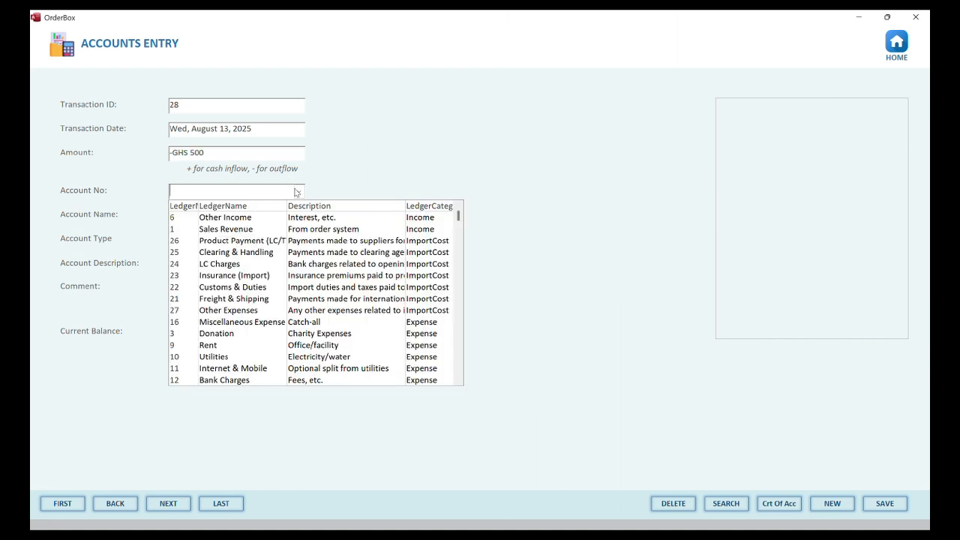
pyautogui.click(287, 310)
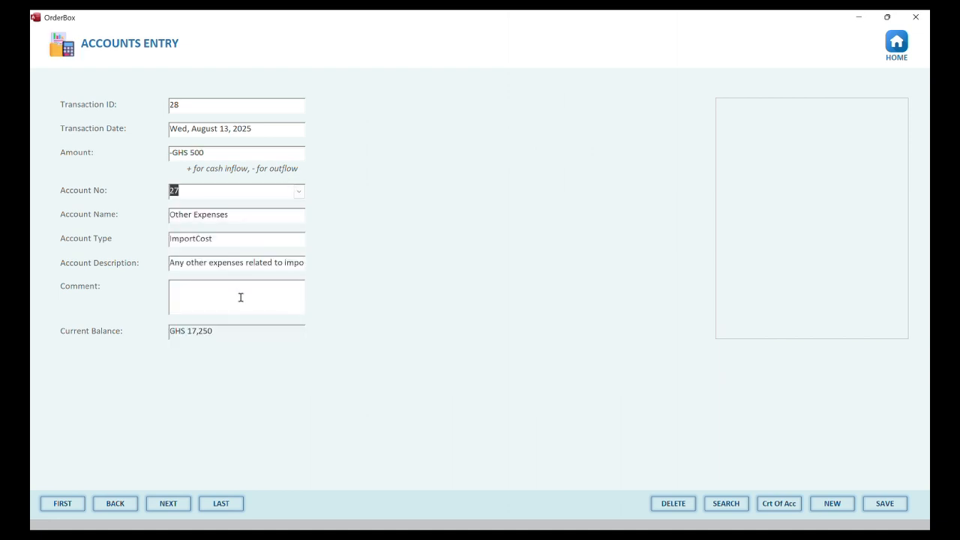
pyautogui.click(885, 509)
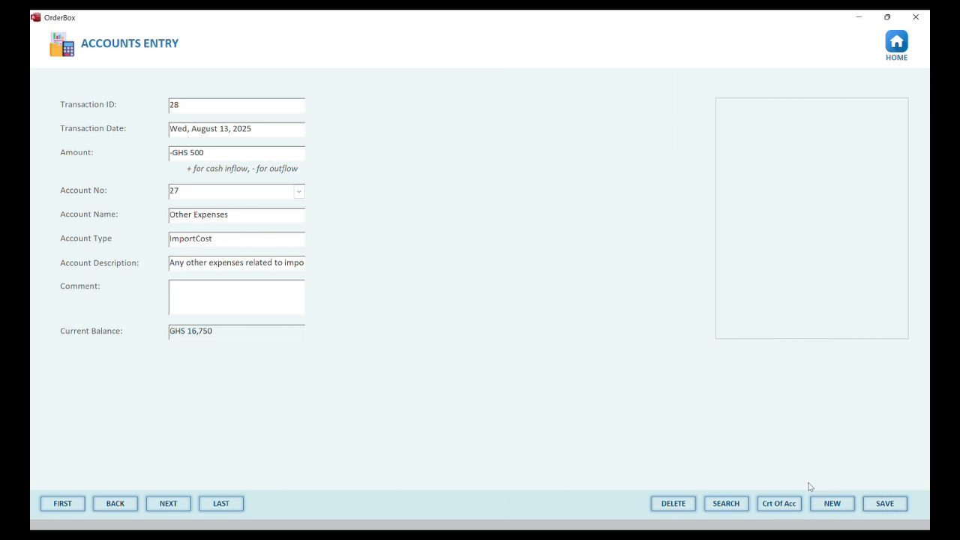
pyautogui.click(837, 512)
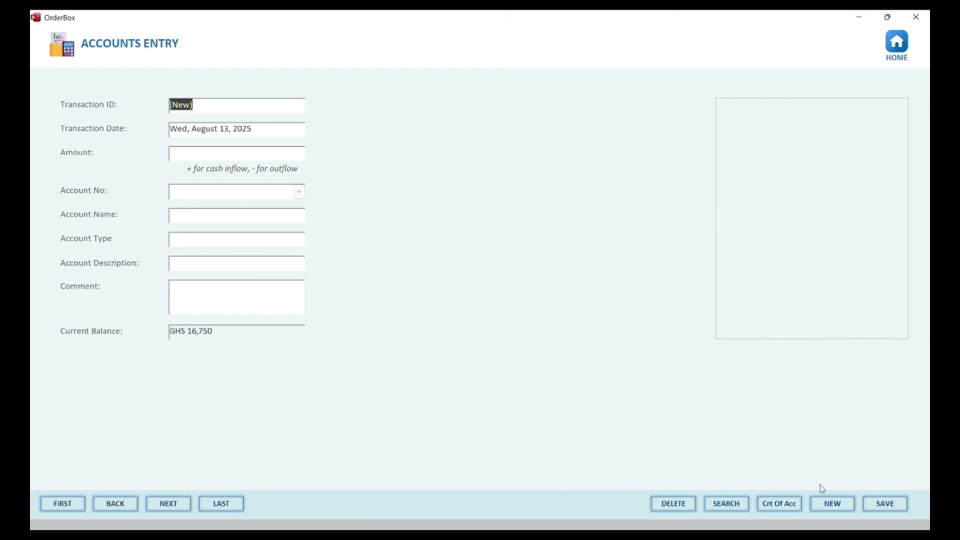
pyautogui.click(269, 151)
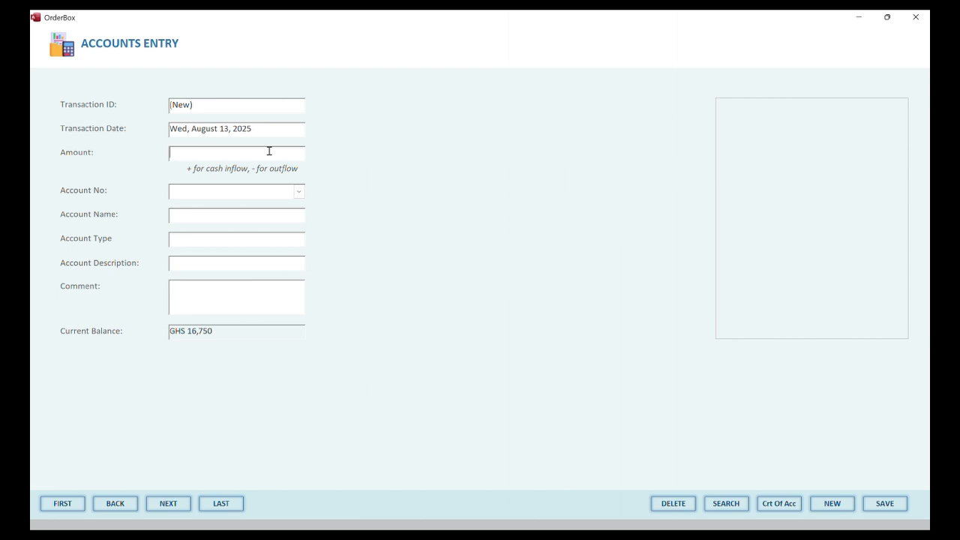
# Save a 59125 Sales Revenue transaction under account 1
pyautogui.write('59125')
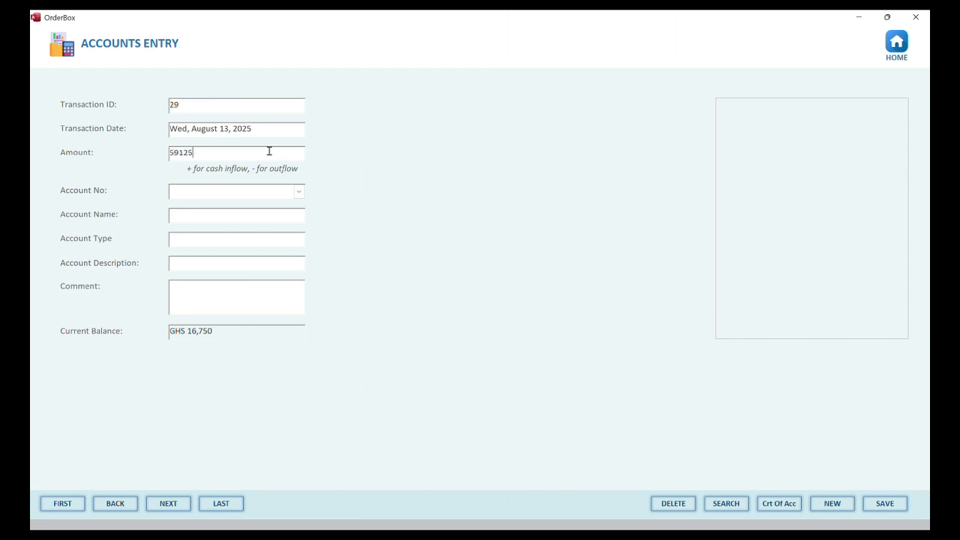
pyautogui.click(299, 192)
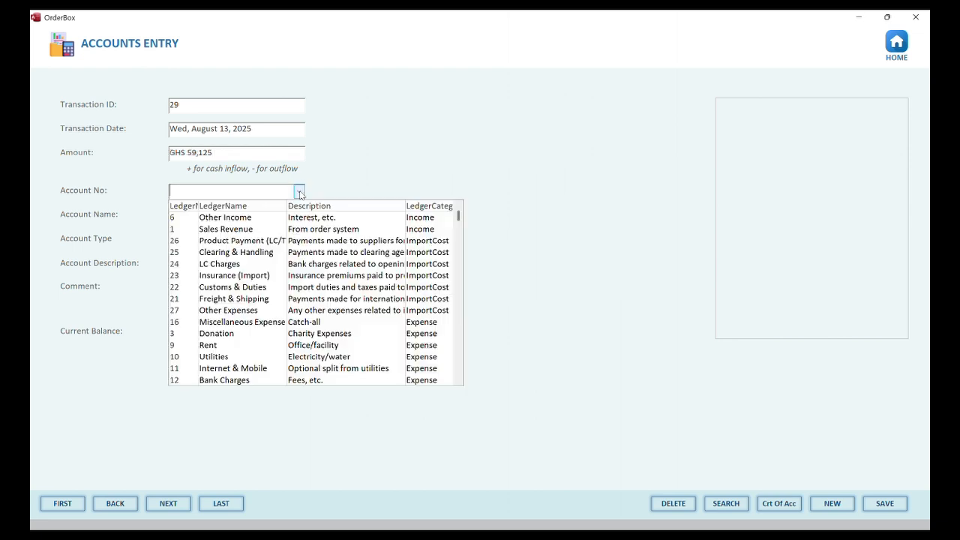
pyautogui.click(293, 230)
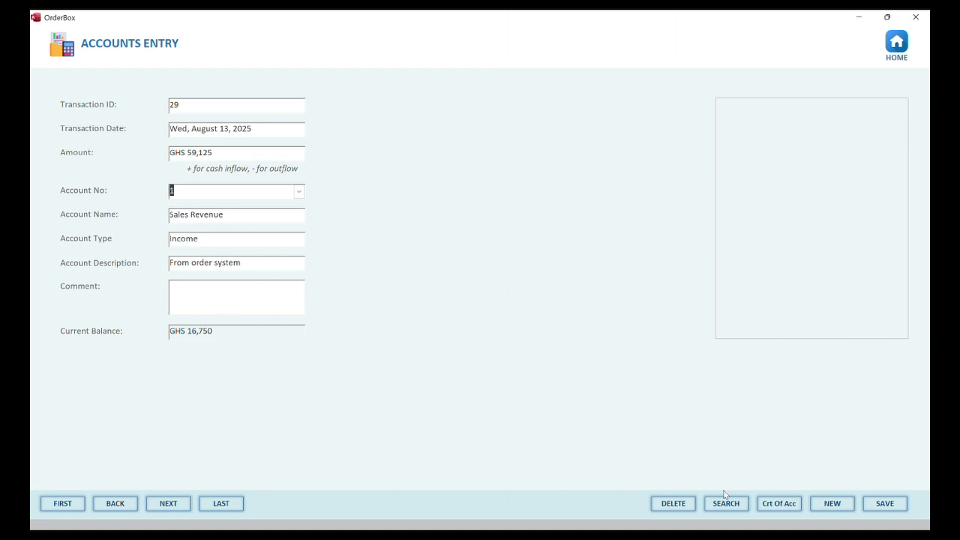
pyautogui.click(888, 511)
# Check the 75,875 current balance and go back to the OrderBox home screen
pyautogui.click(217, 331)
pyautogui.moveTo(217, 331); pyautogui.dragTo(146, 328)
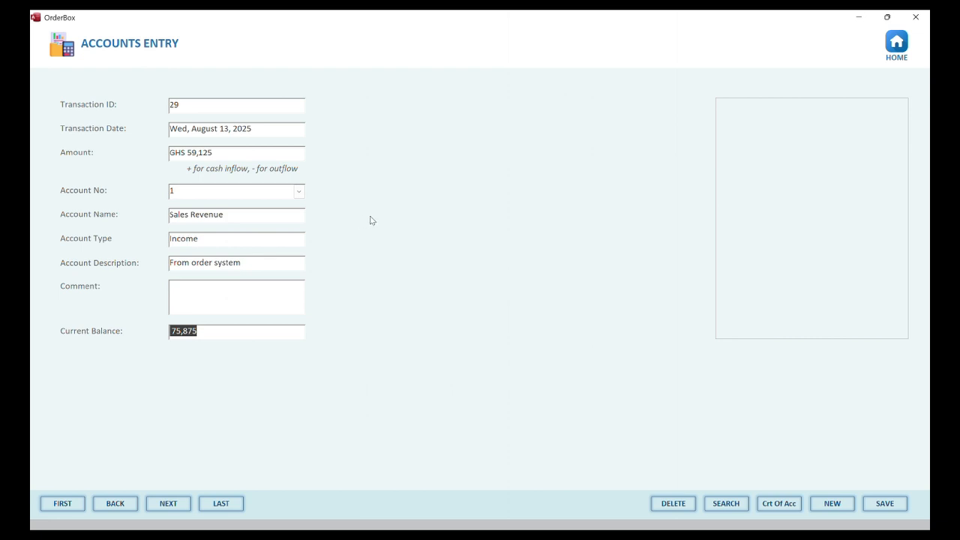
pyautogui.click(894, 43)
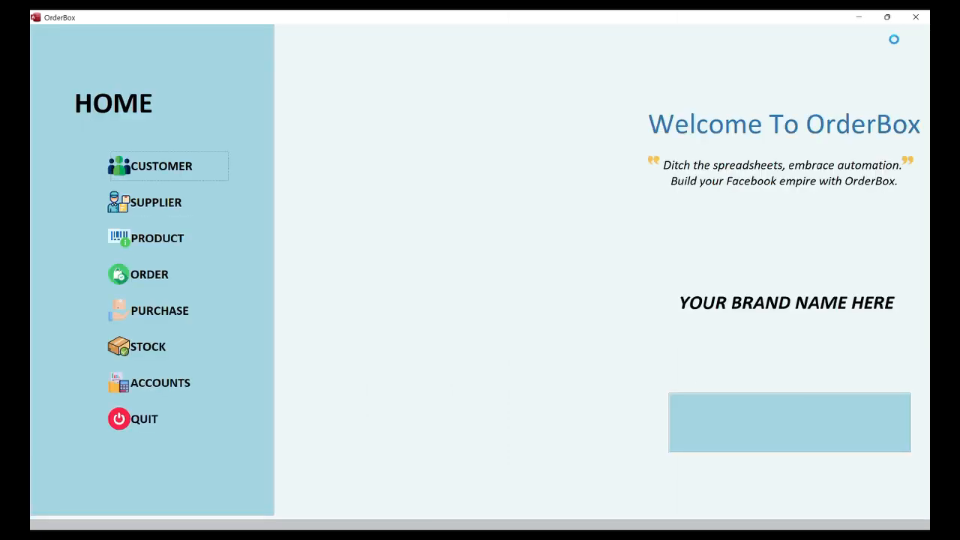